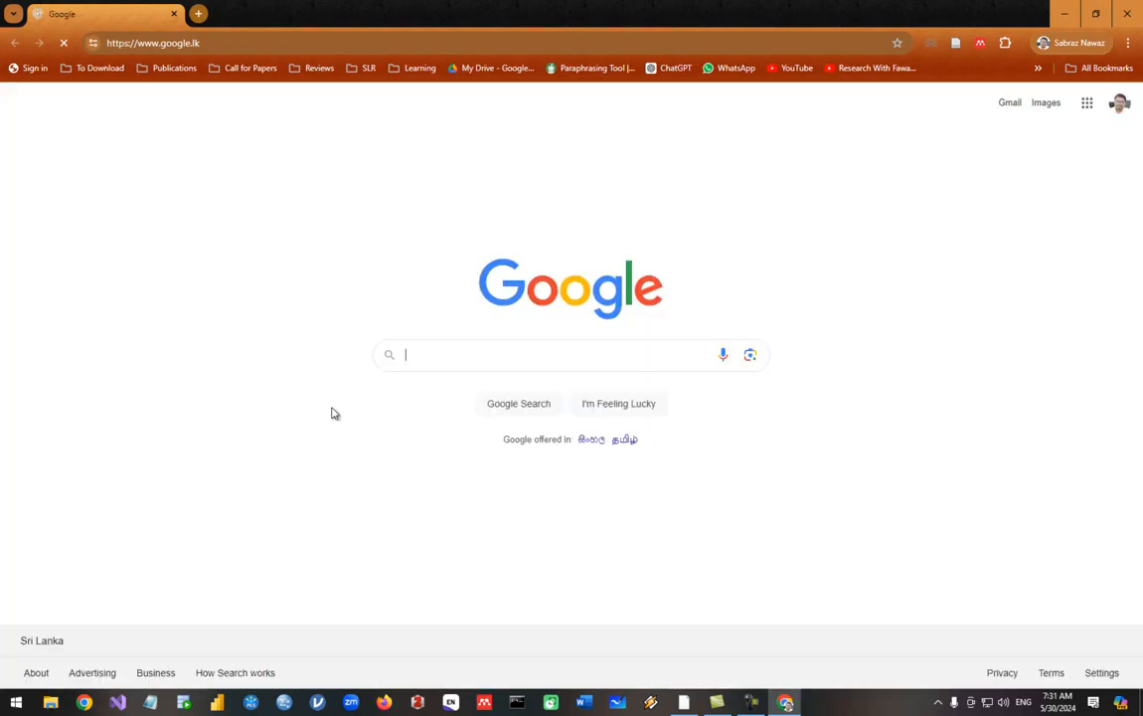
Go to murach.com and open the Database Programming Books category
left_click(442, 361)
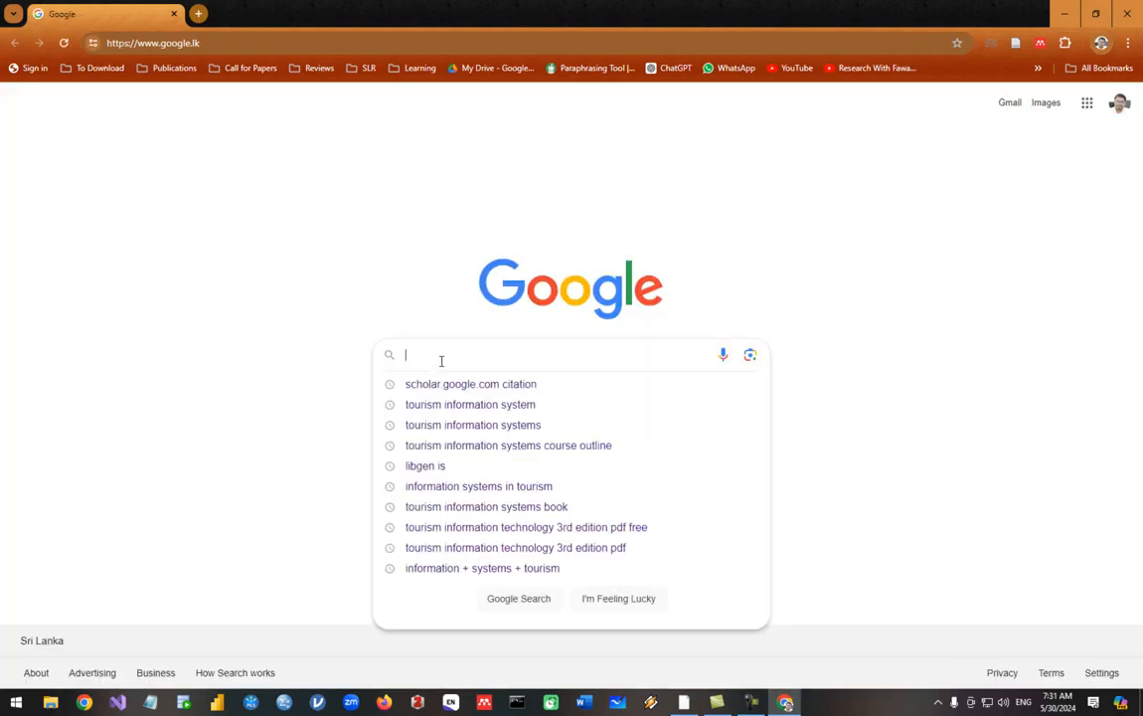
left_click(211, 46)
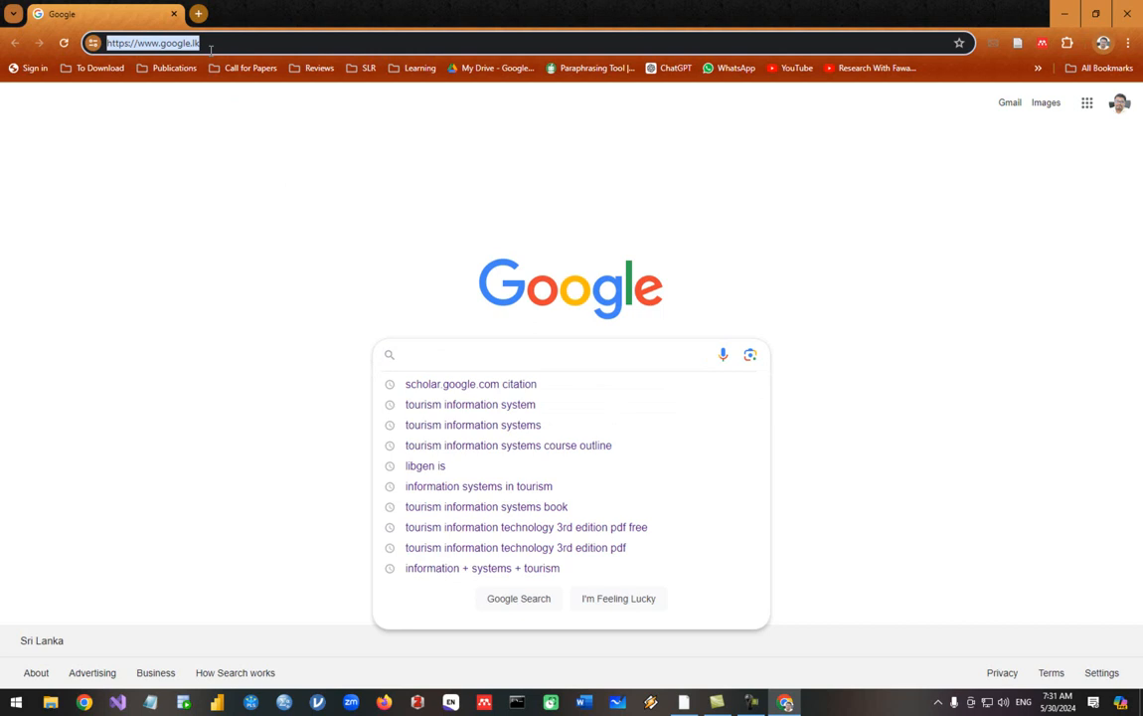
type("mu")
key("Return")
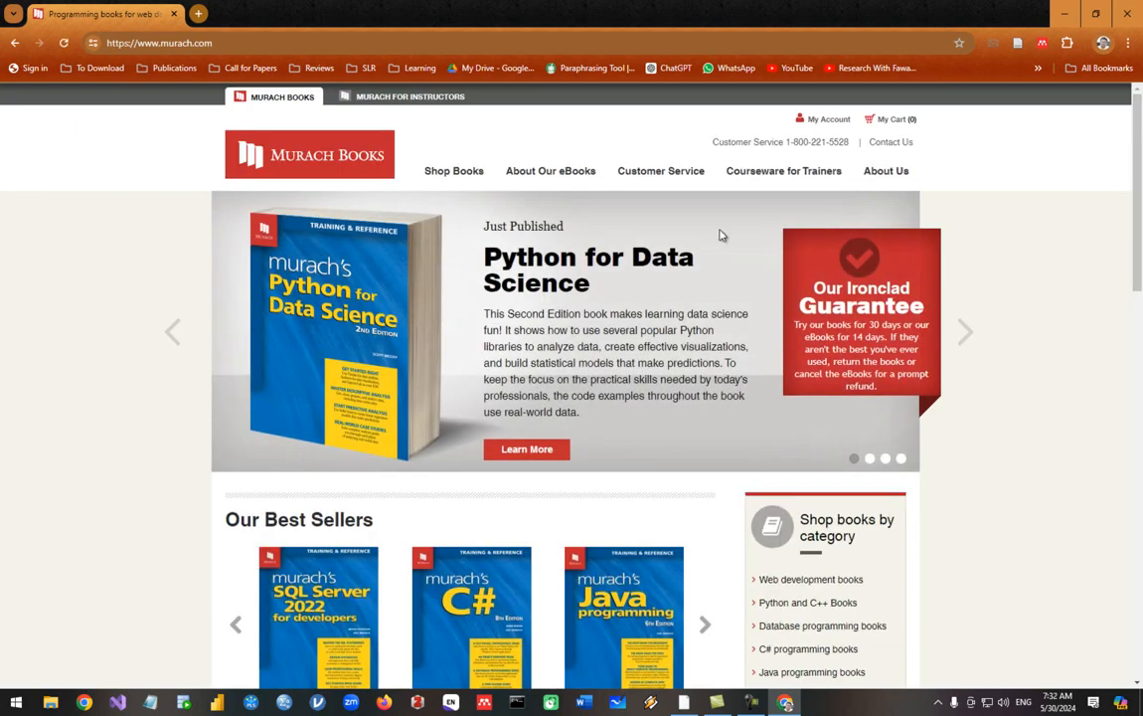
mouse_move(460, 176)
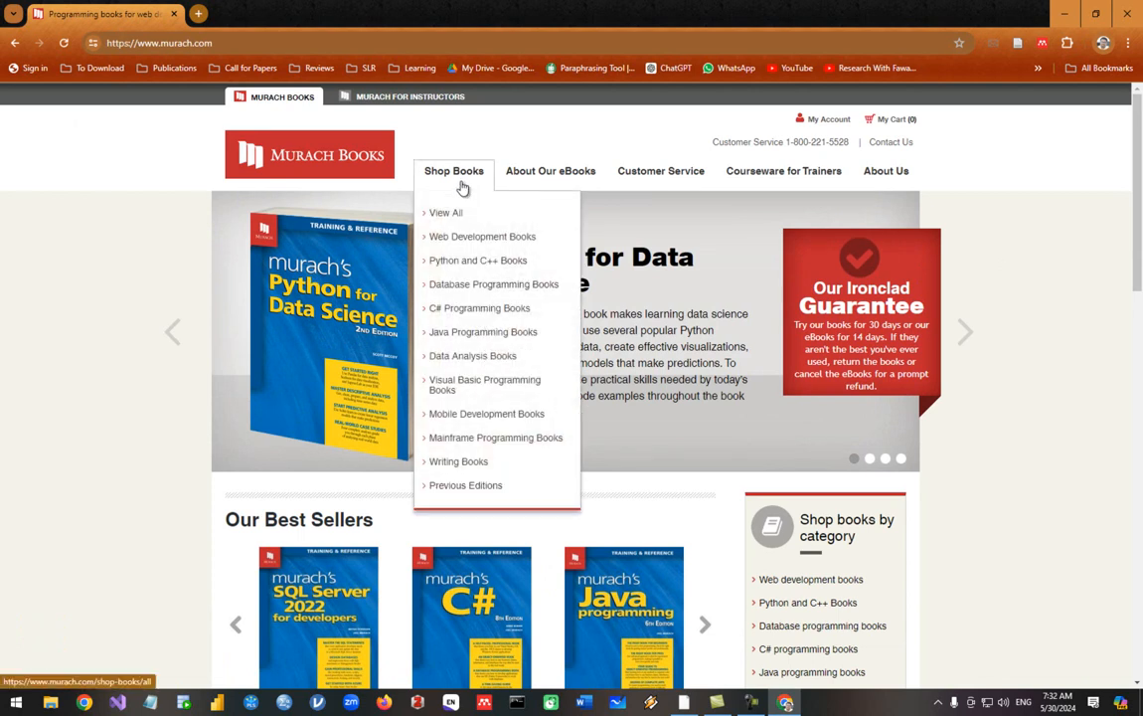
left_click(477, 296)
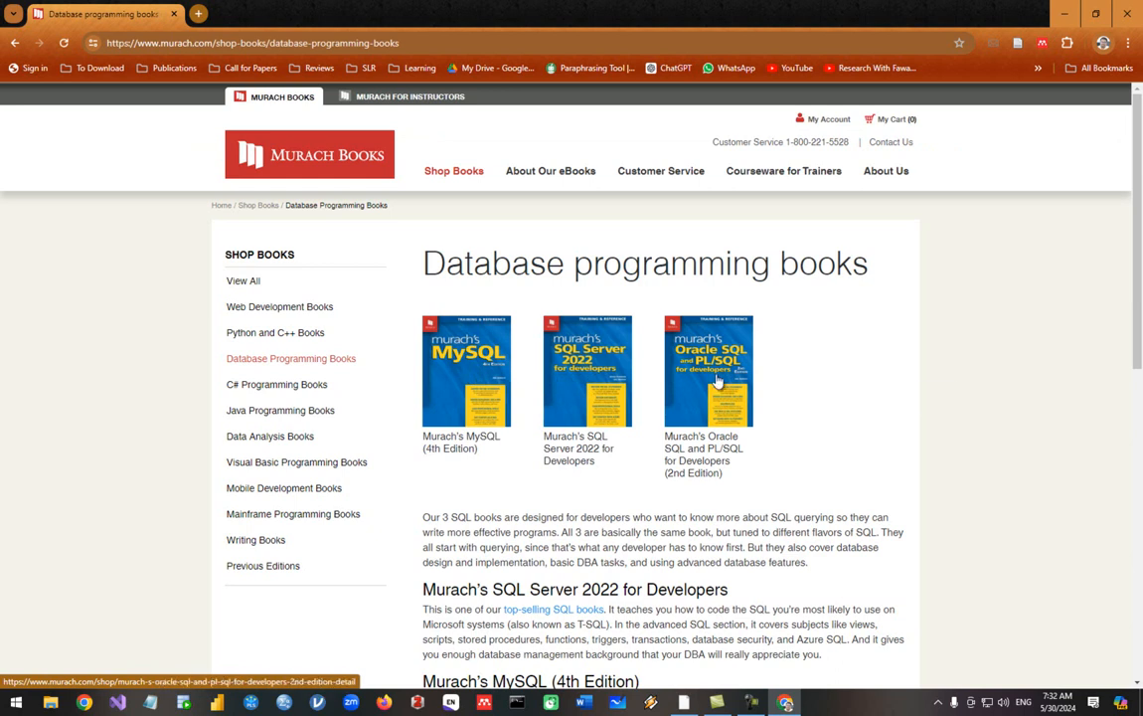
On the SQL Server 2022 for Developers page, request the examples zip from FREE Downloads
left_click(593, 374)
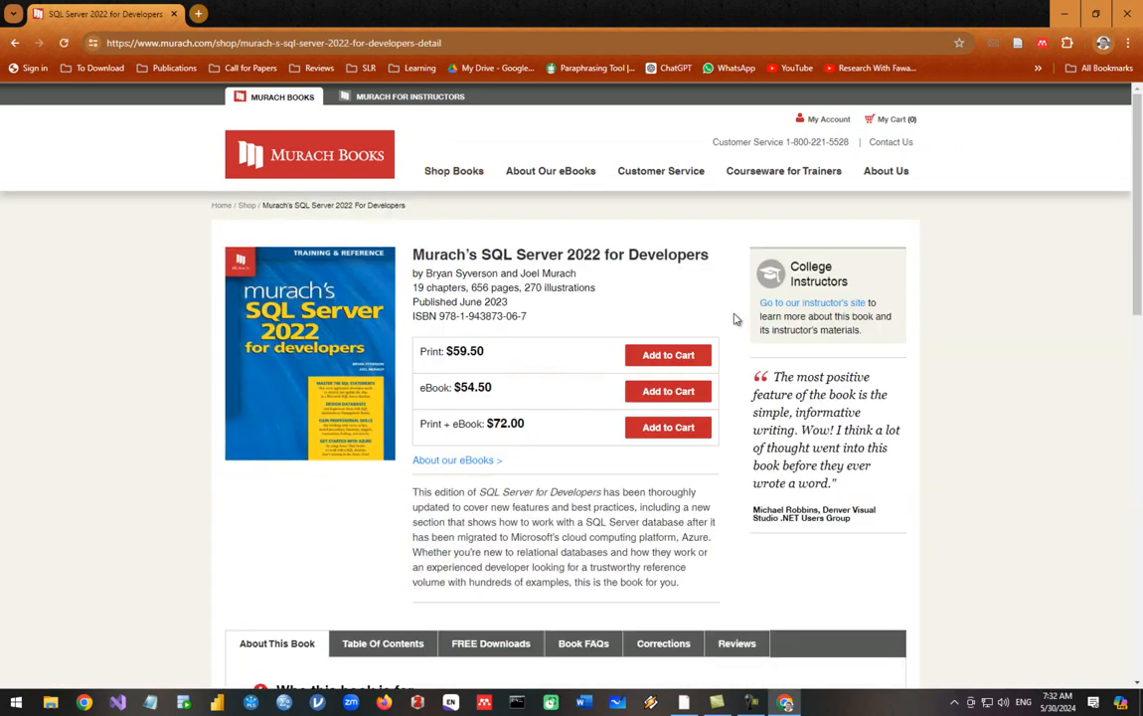
scroll(602, 275, "down", 4)
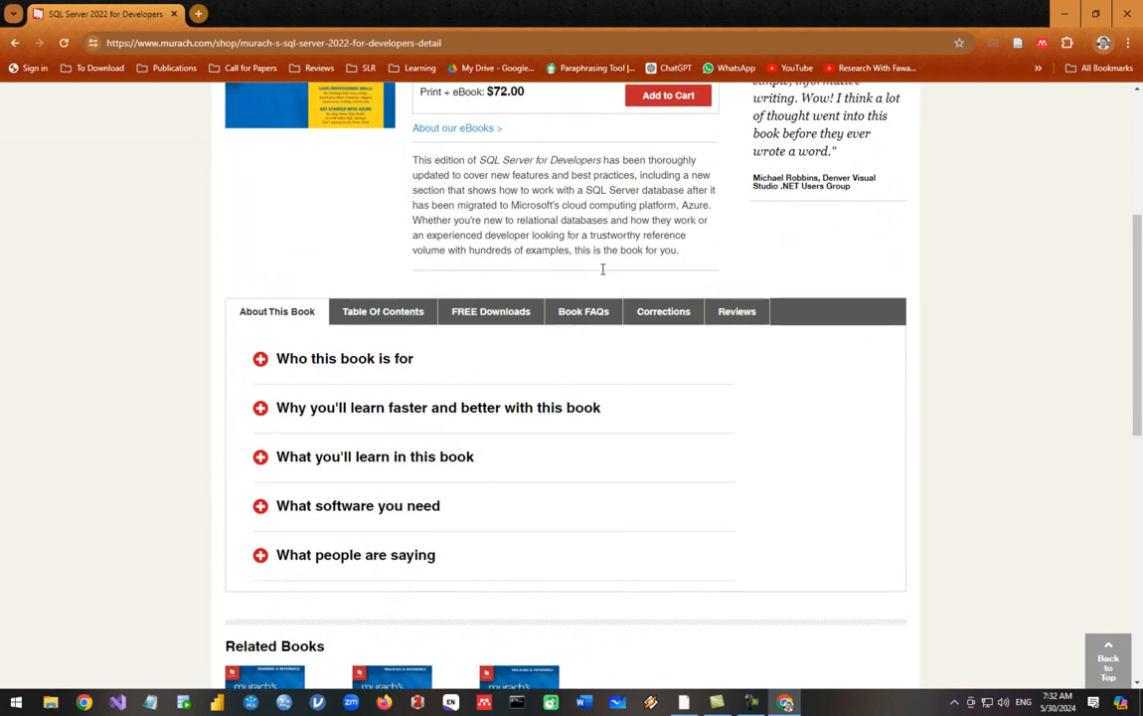
left_click(495, 308)
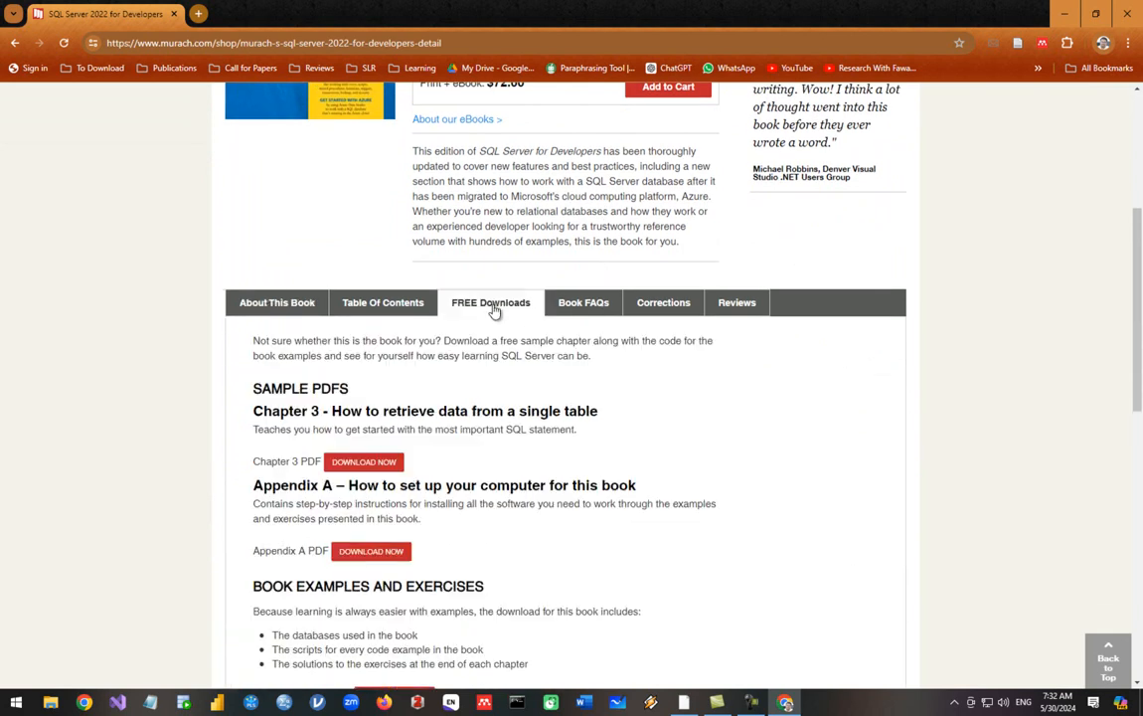
scroll(621, 328, "down", 2)
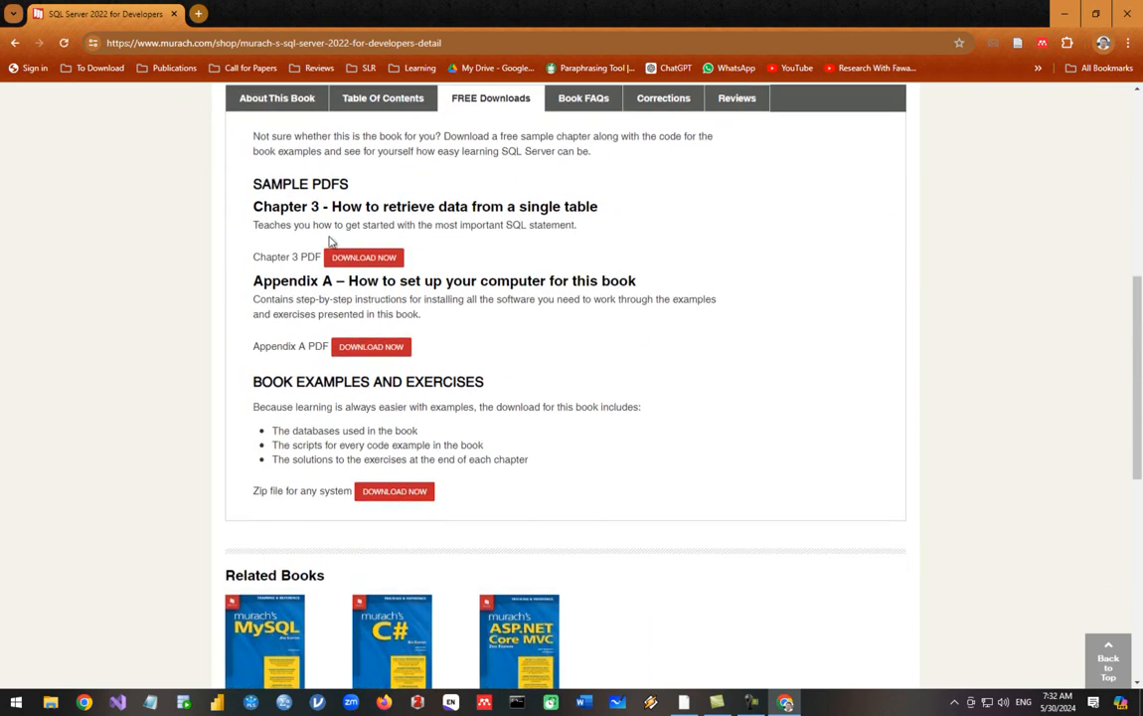
scroll(440, 336, "down", 1)
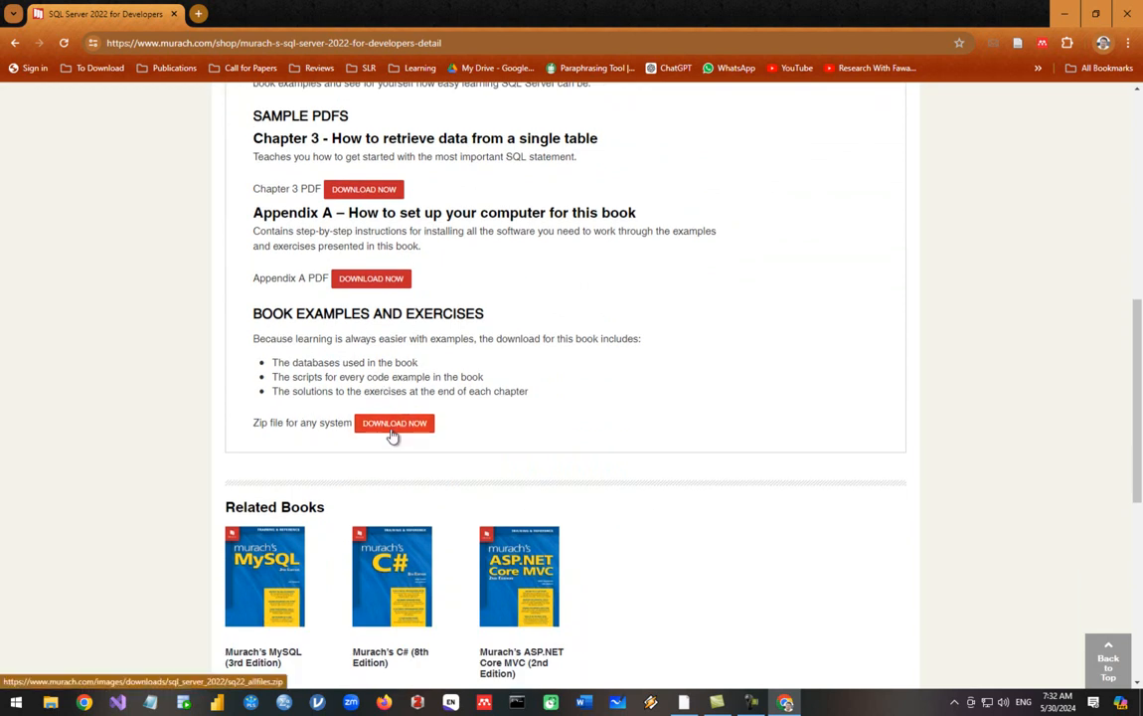
left_click(392, 430)
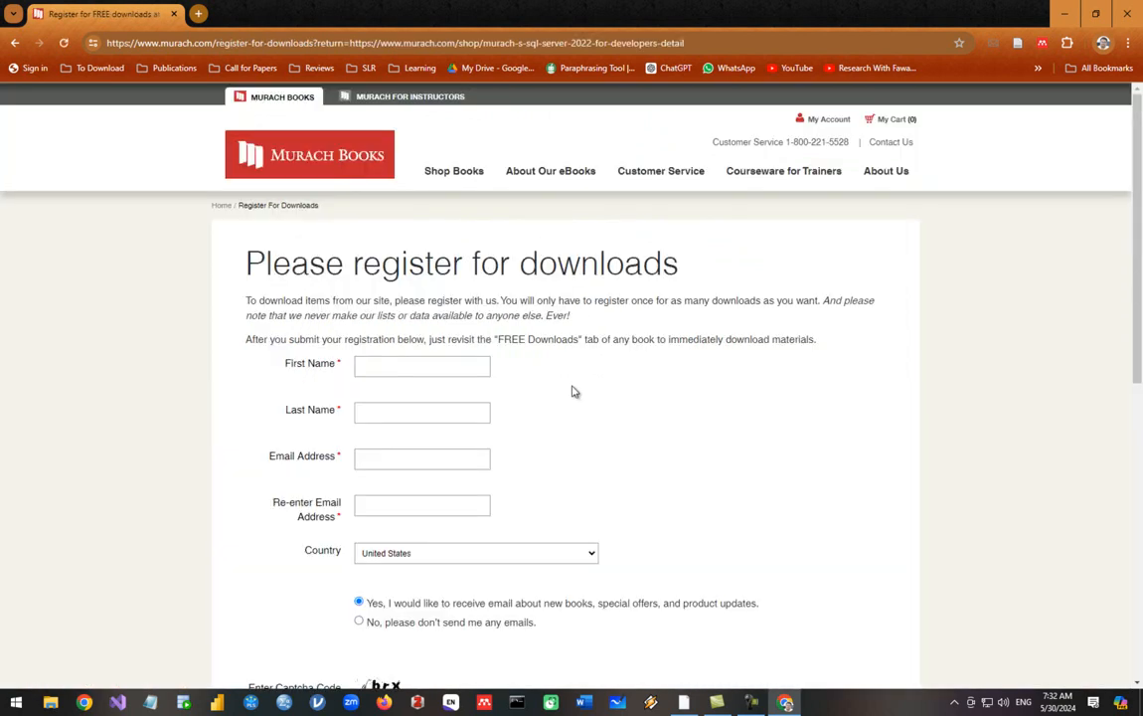
Enter the registrant's first and last name, then the e-mail address twice
scroll(573, 391, "down", 2)
left_click(412, 228)
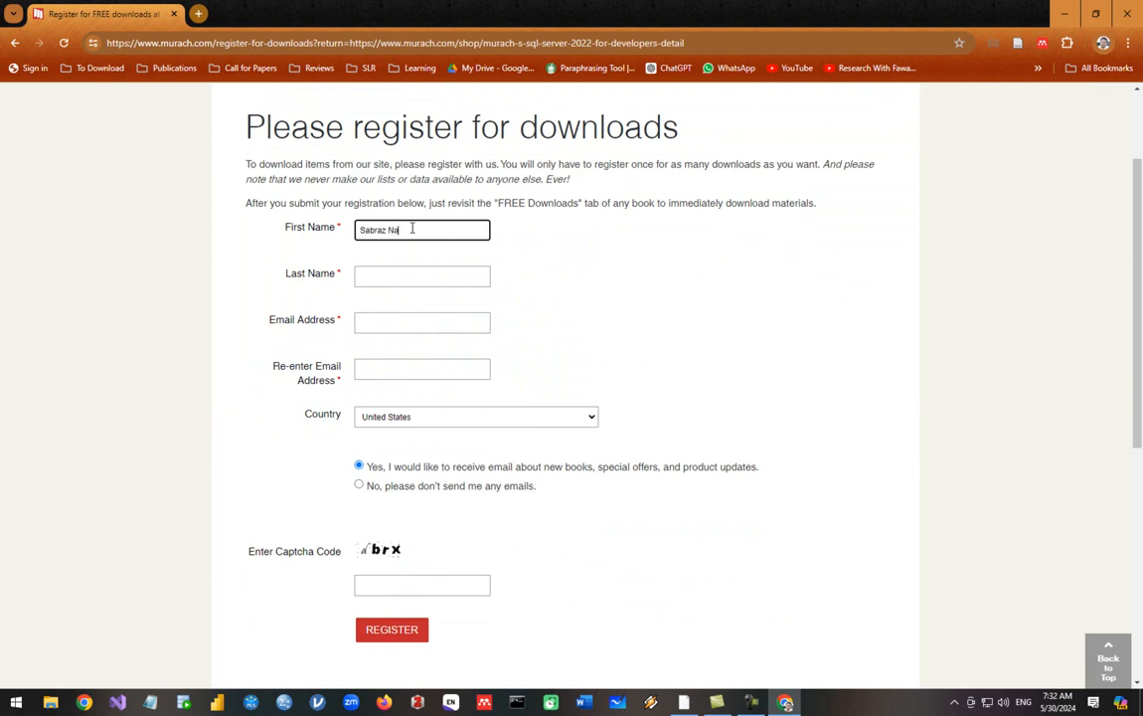
key("Tab")
type("Samsudeen")
key("Tab")
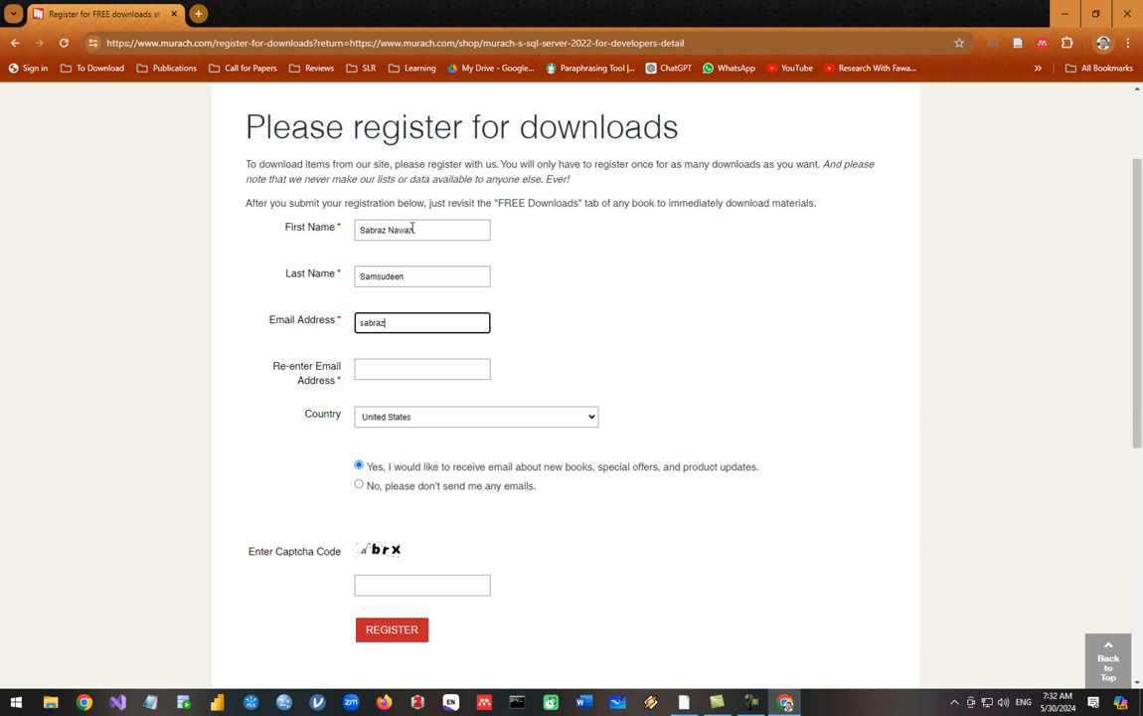
key("Tab")
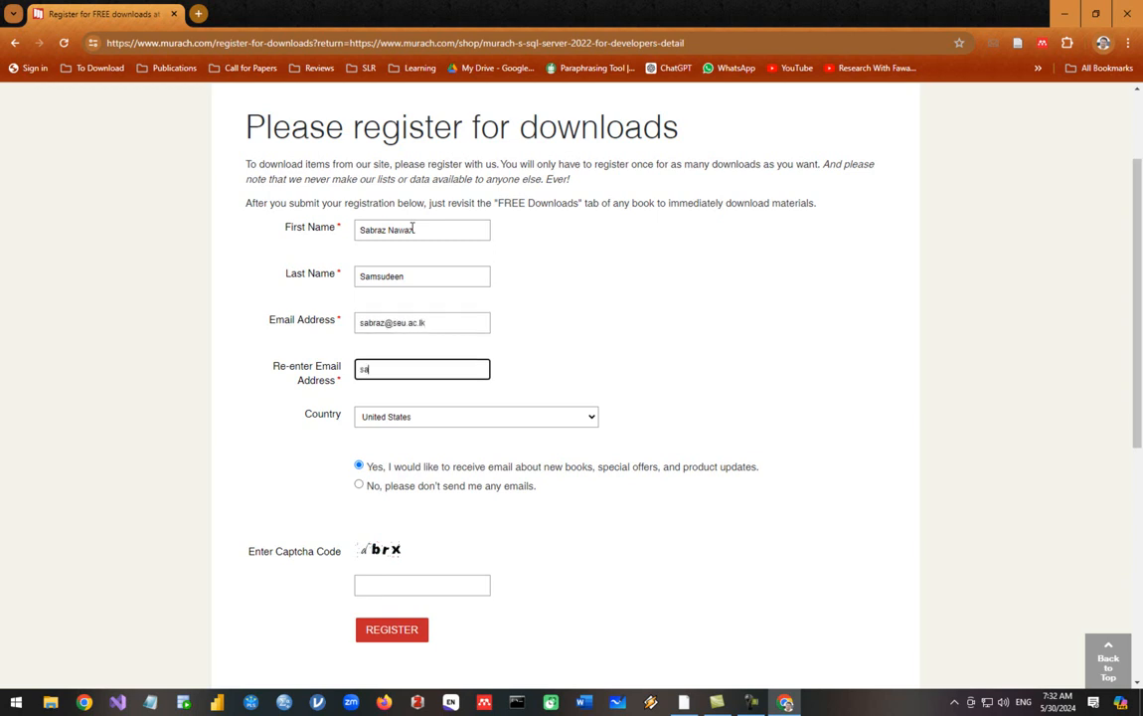
Choose Sri Lanka as country, enter the captcha, register and continue to the downloads
key("Tab")
type("sri")
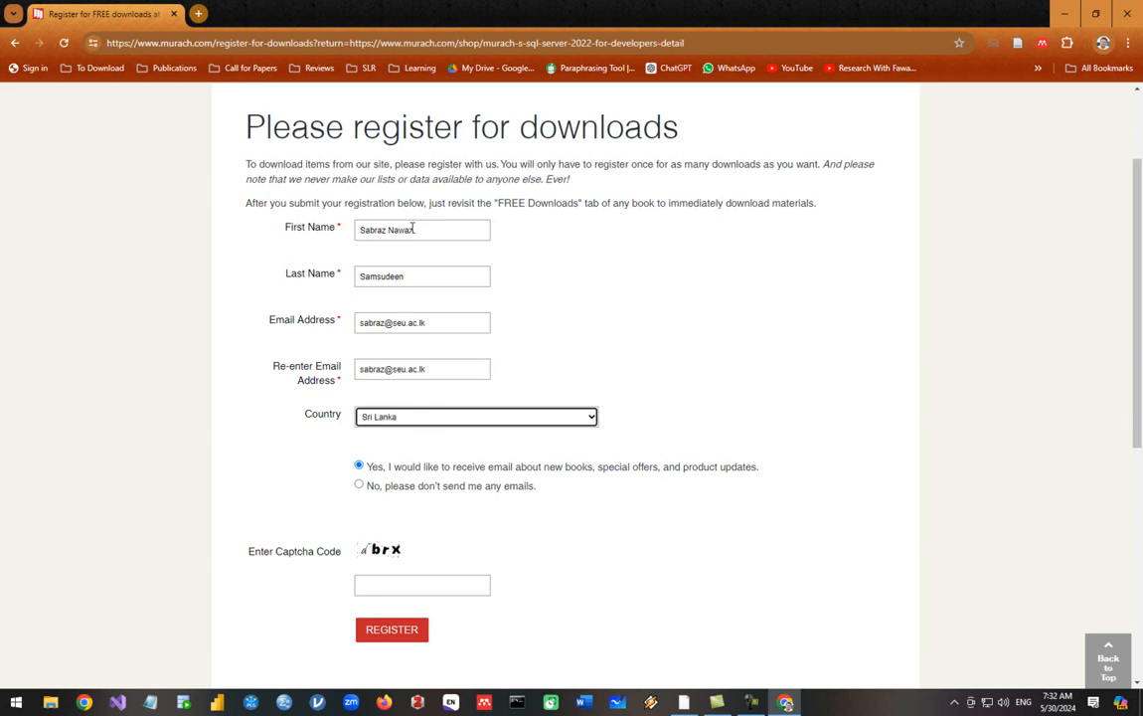
scroll(465, 366, "down", 3)
left_click(411, 386)
type("dbrx")
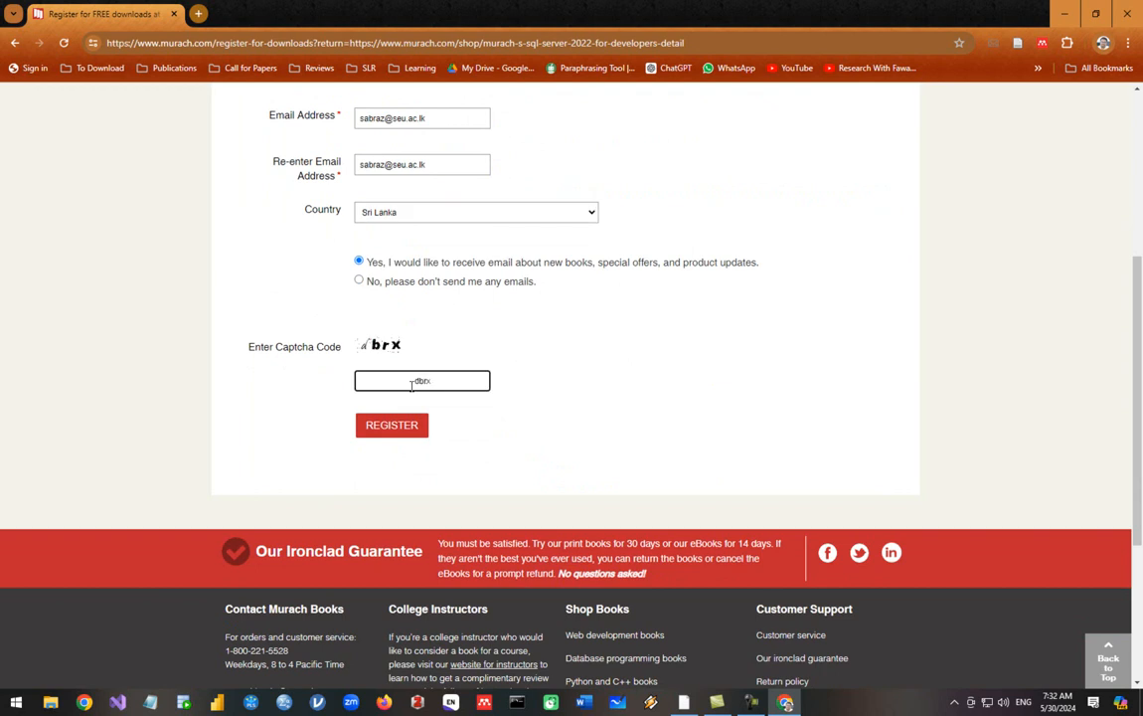
left_click(408, 431)
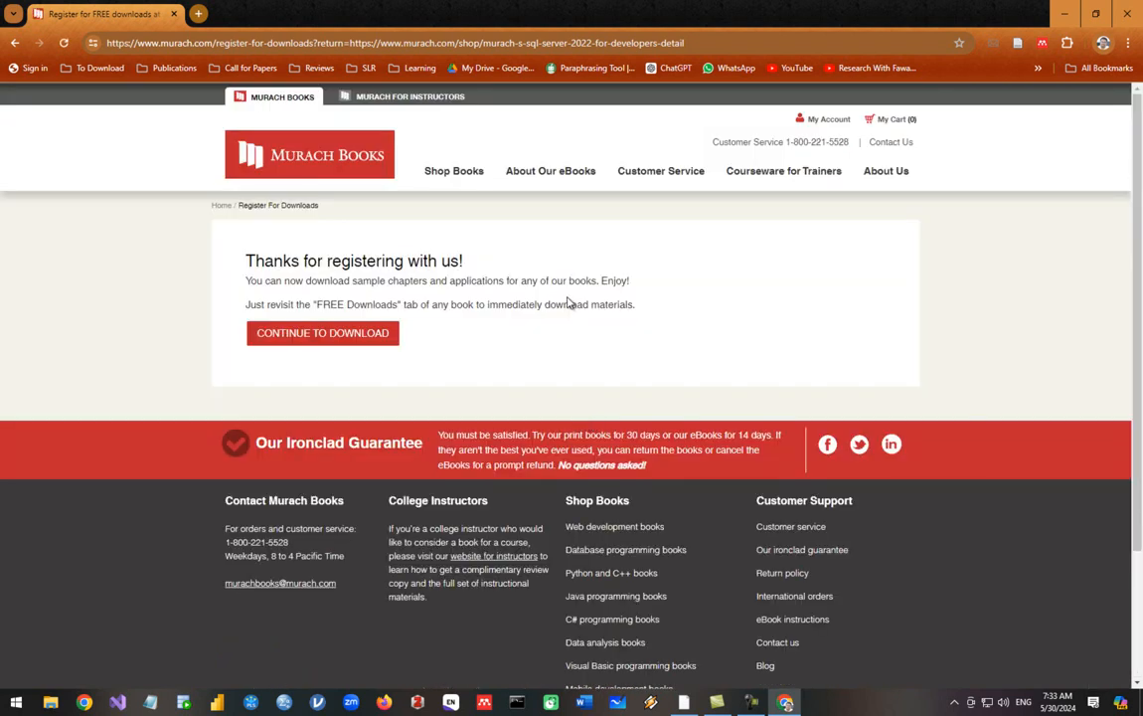
left_click(263, 333)
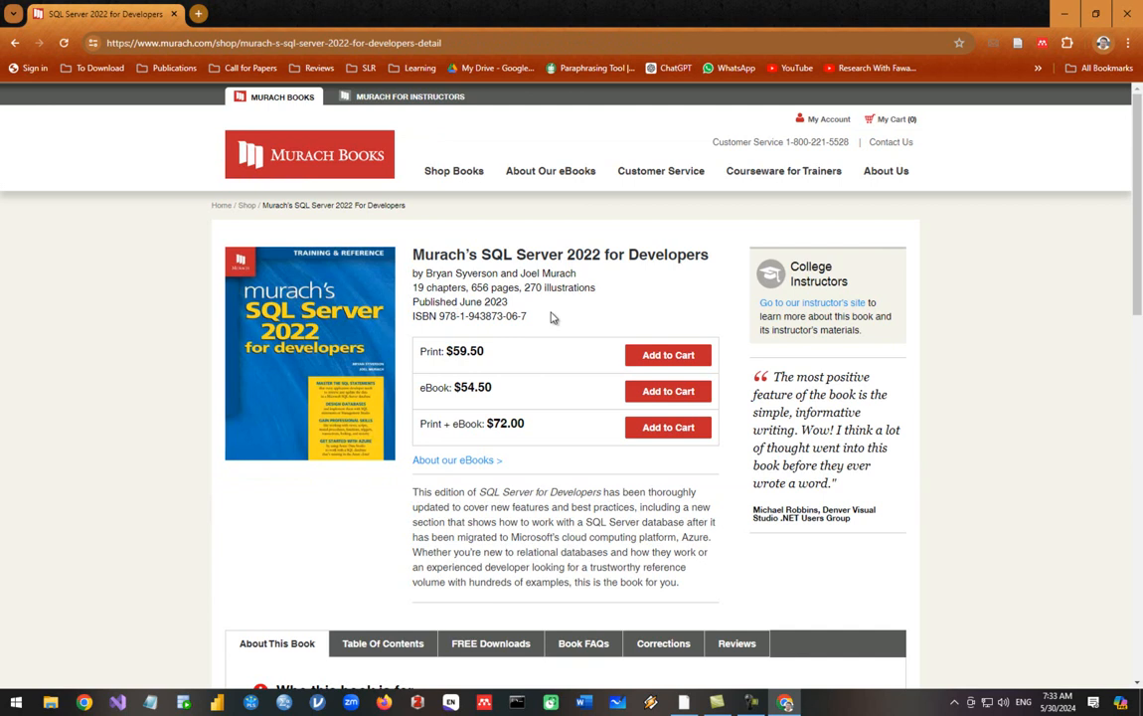
Download sq22_allfiles.zip (1.21 MB) to the Desktop and open its folder
scroll(552, 318, "down", 3)
left_click(512, 369)
scroll(510, 374, "down", 4)
left_click(394, 357)
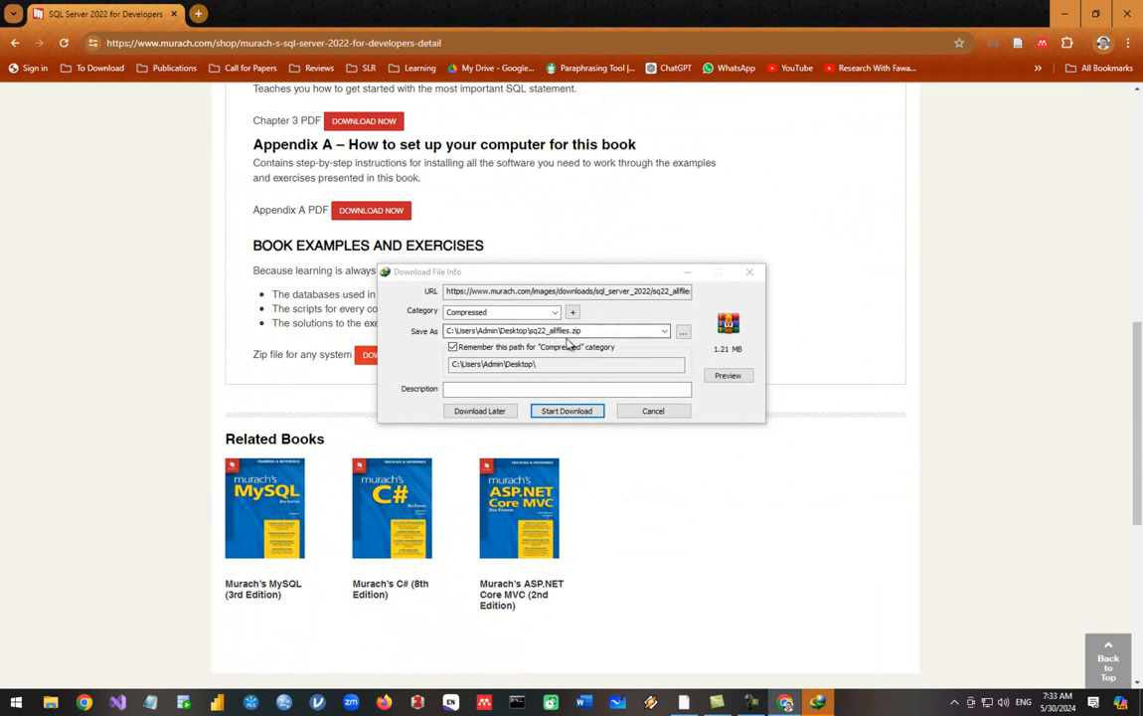
left_click(548, 413)
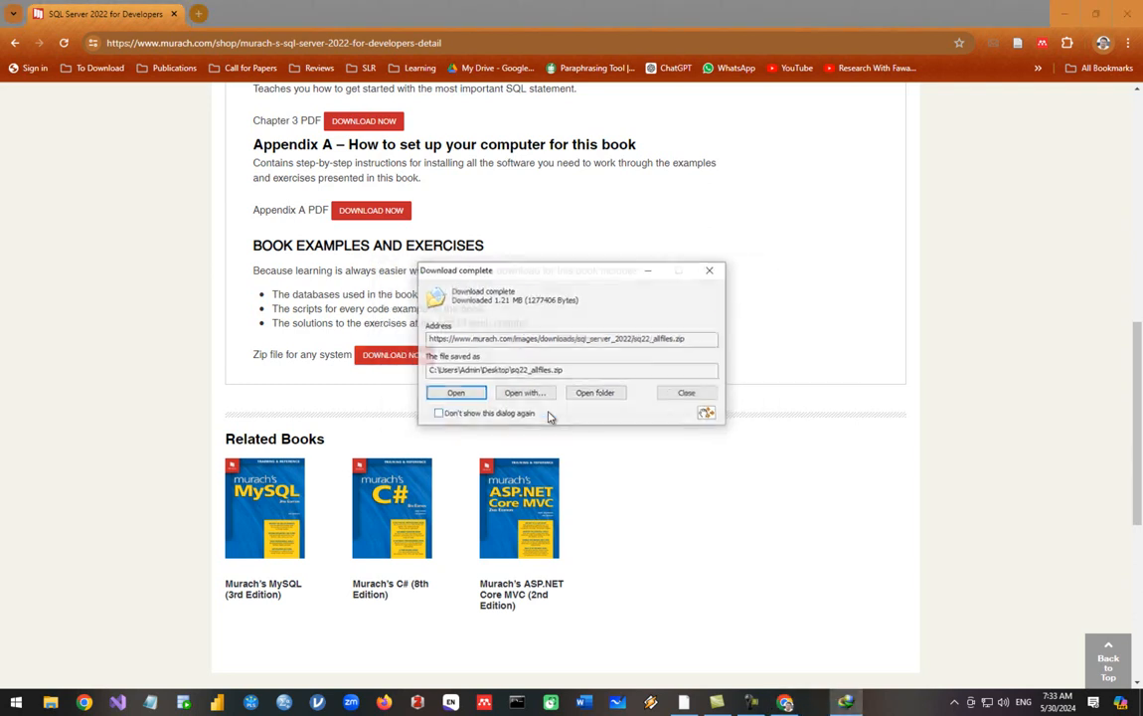
left_click(596, 395)
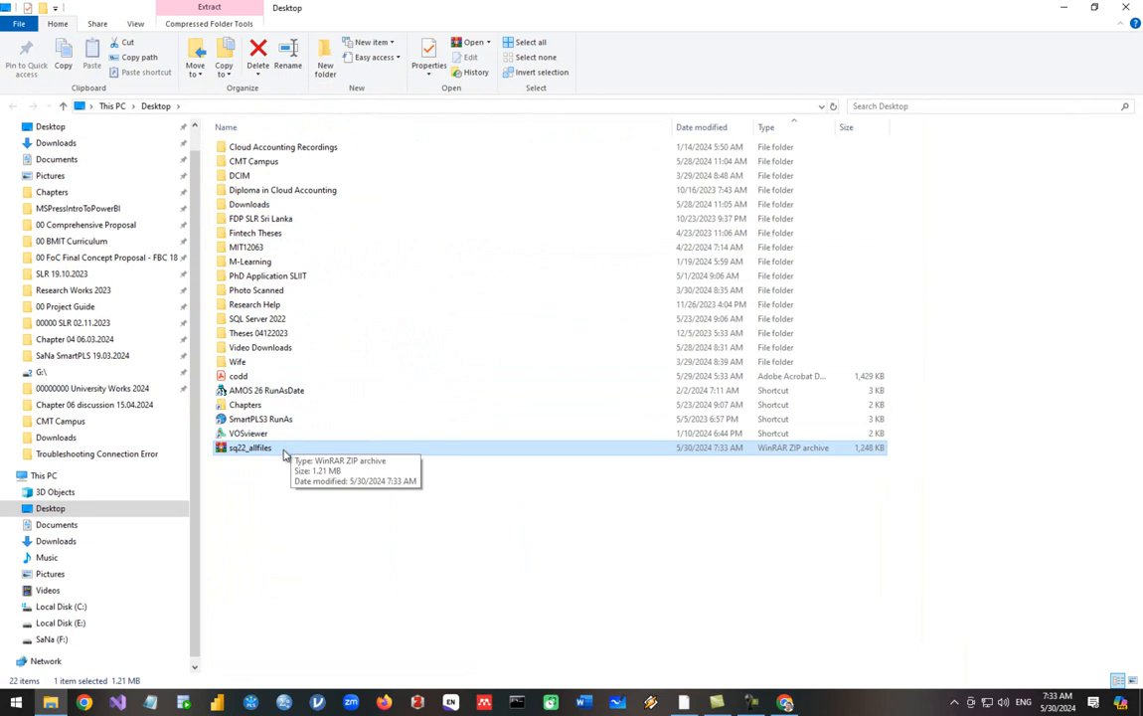
Move sq22_allfiles.zip into the SQL Server 2022 folder and extract it there
left_click_drag(284, 453, 276, 320)
double_click(277, 320)
left_click(248, 165)
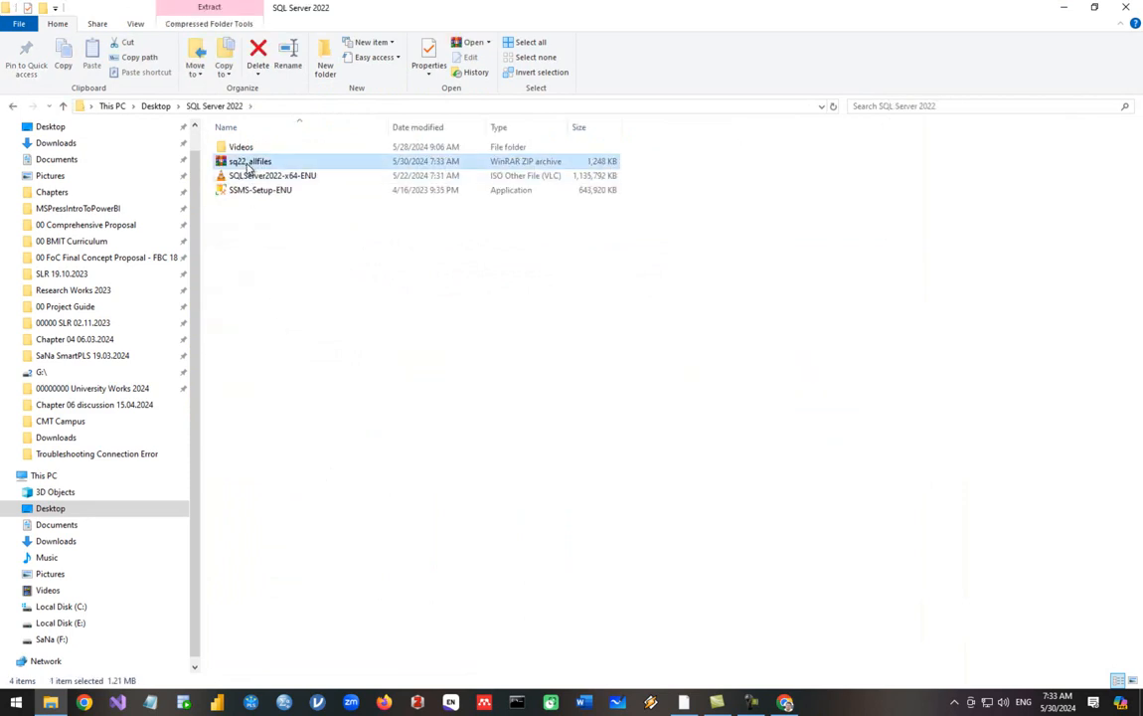
right_click(250, 167)
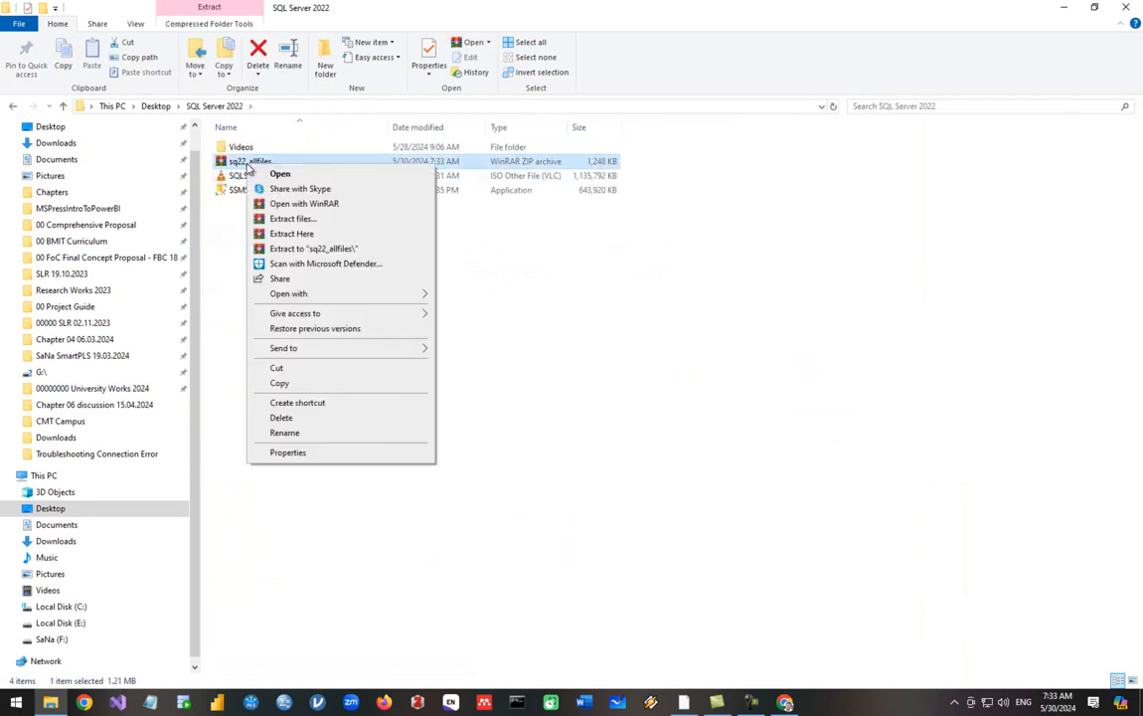
left_click(293, 249)
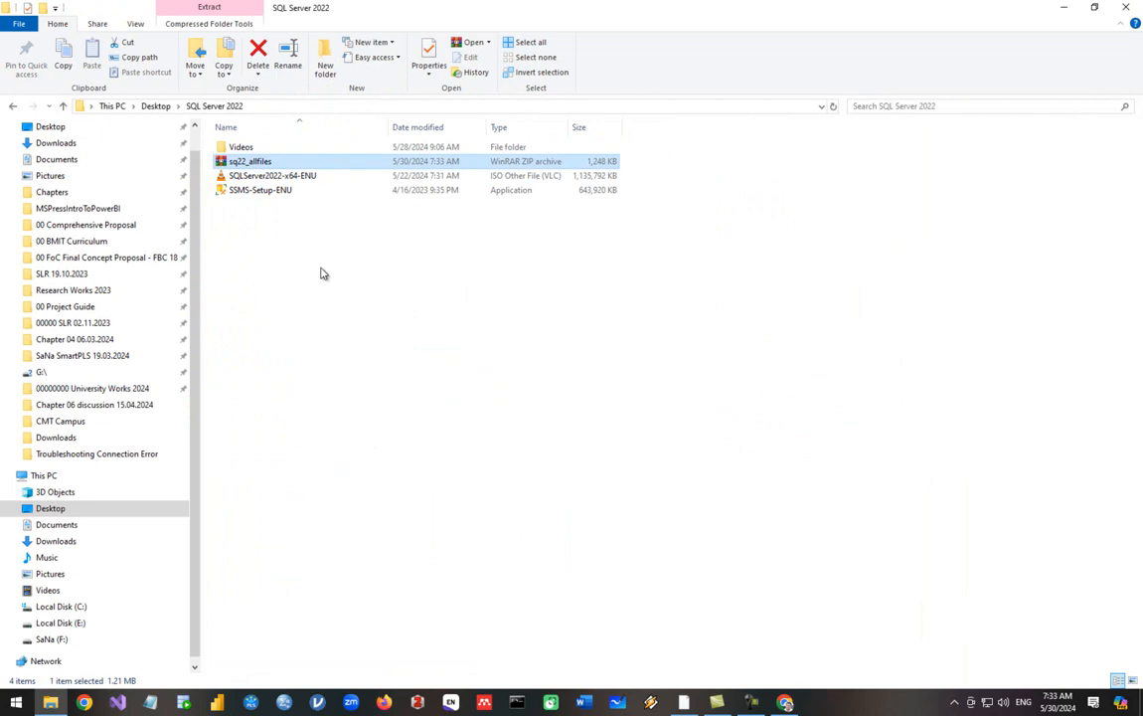
Navigate into the extracted sq22_allfiles folder's inner SQL Server 2022 folder
double_click(254, 206)
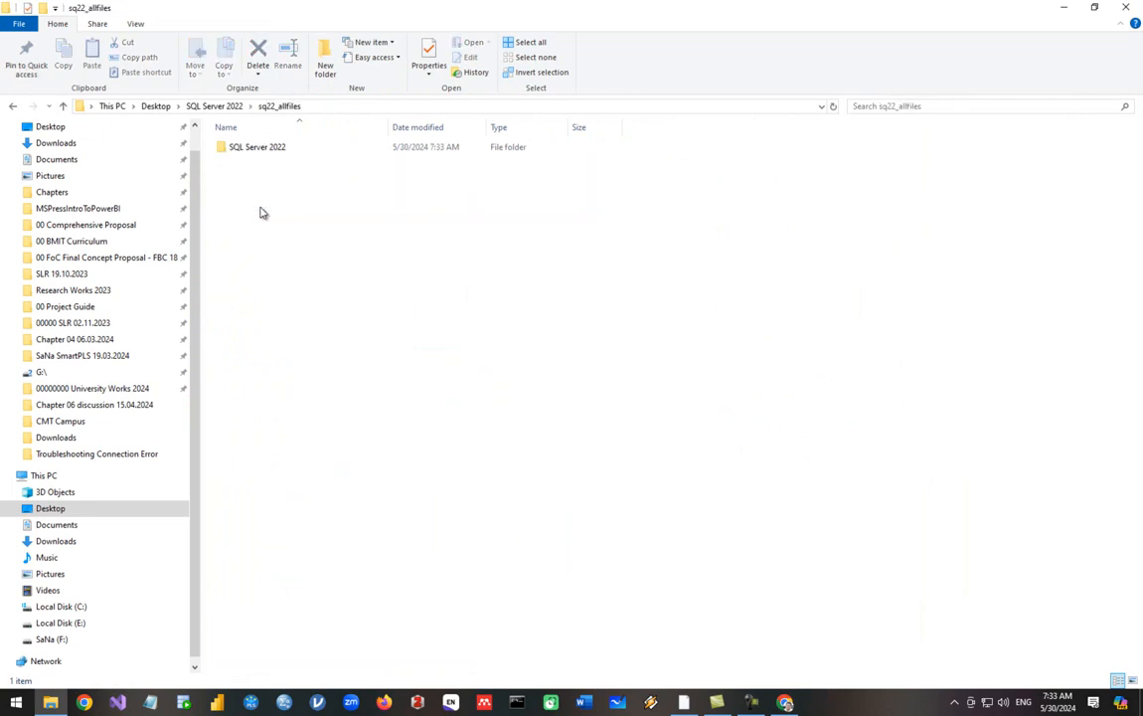
double_click(239, 150)
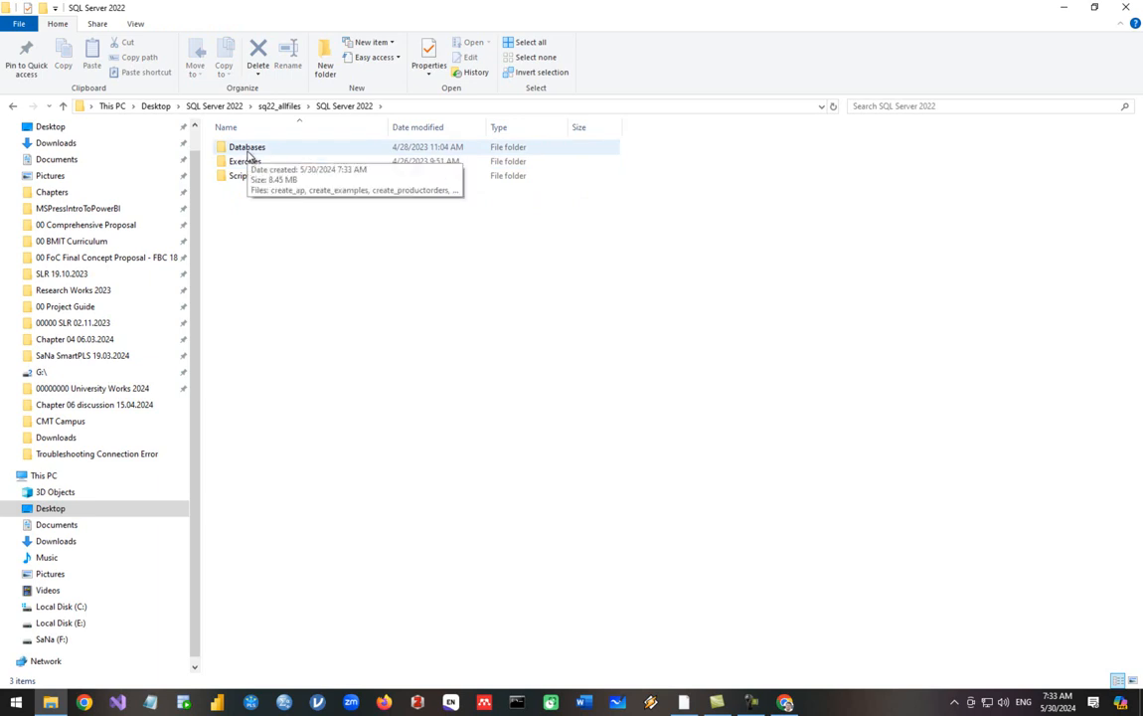
left_click(279, 107)
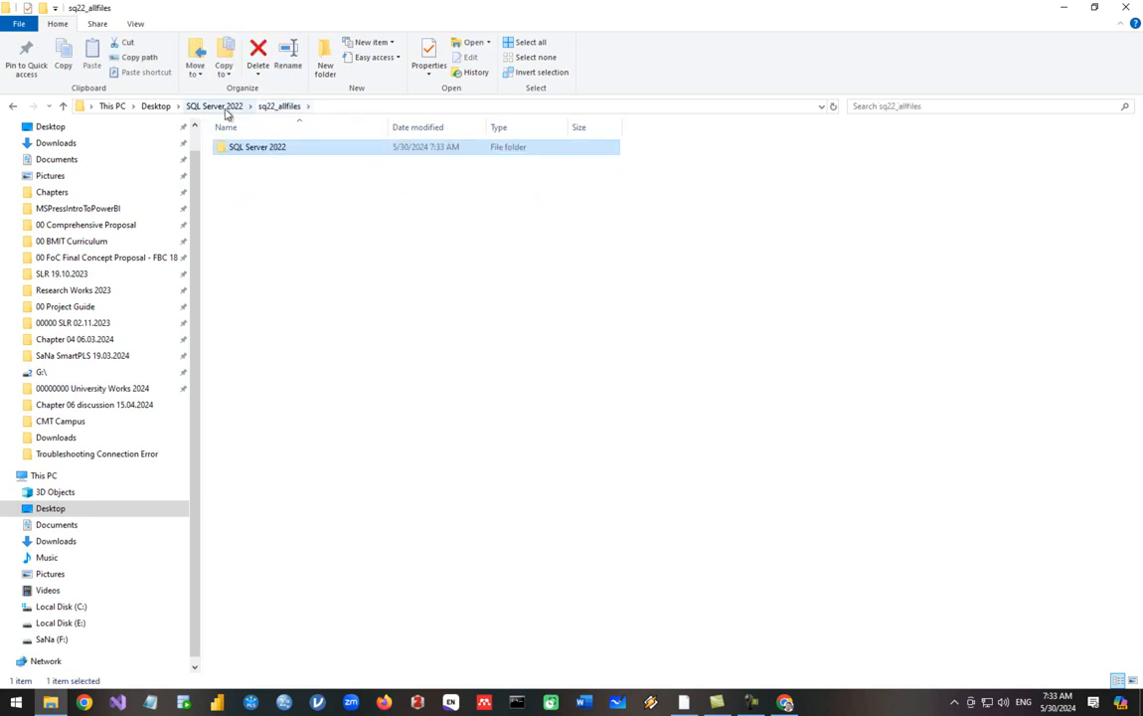
left_click(226, 107)
double_click(250, 151)
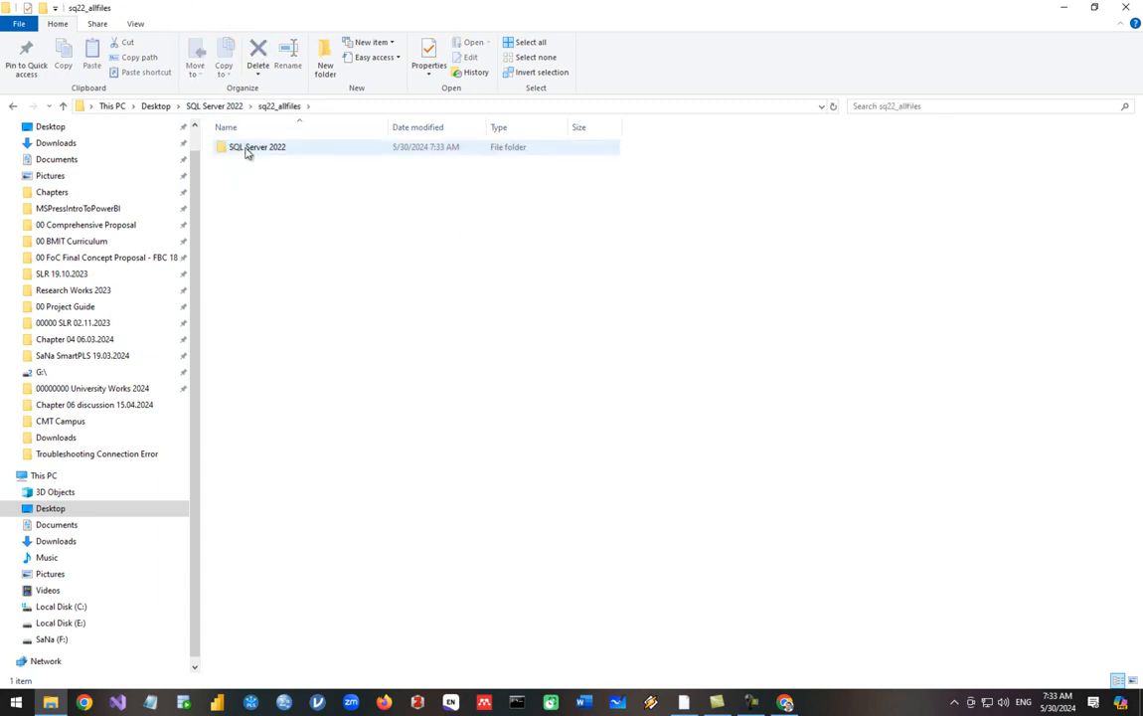
double_click(255, 152)
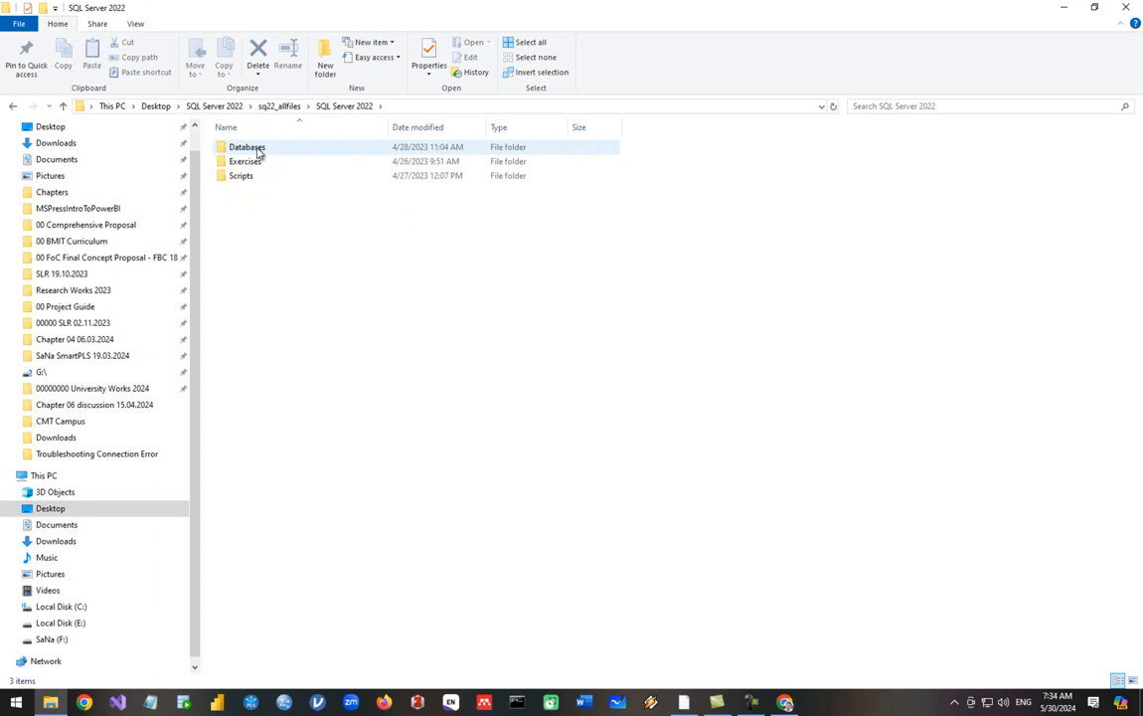
Show the folders as large icons, open the Databases folder, then return to SSMS
left_click(137, 24)
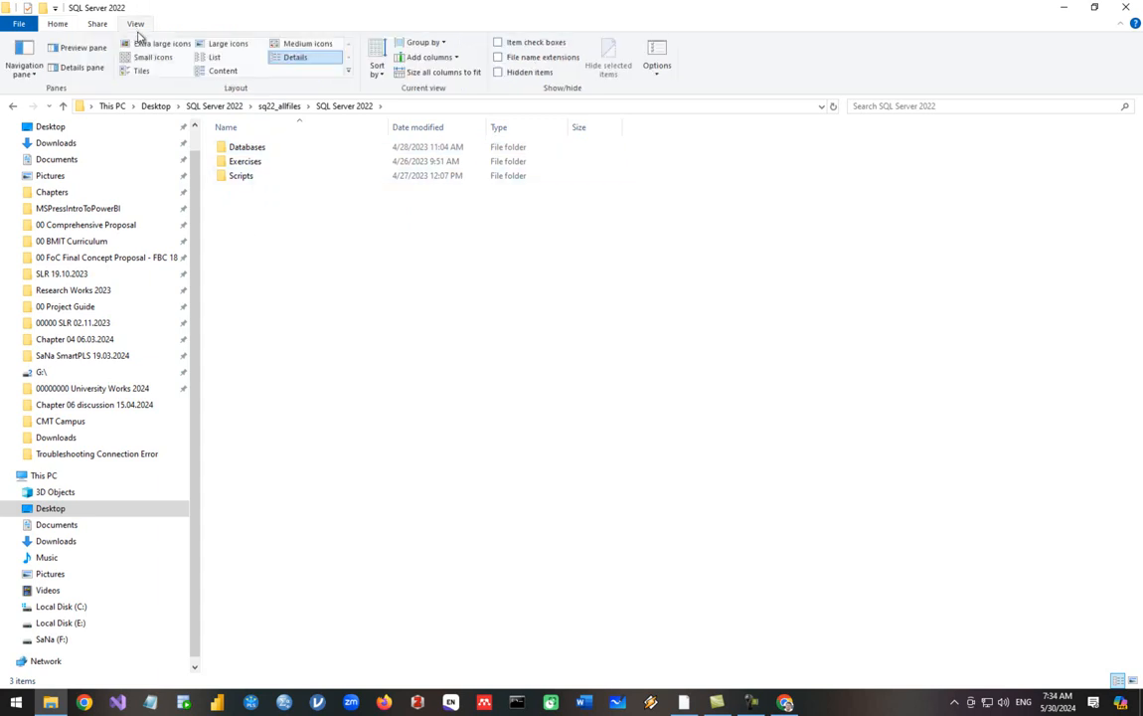
left_click(226, 44)
left_click(247, 189)
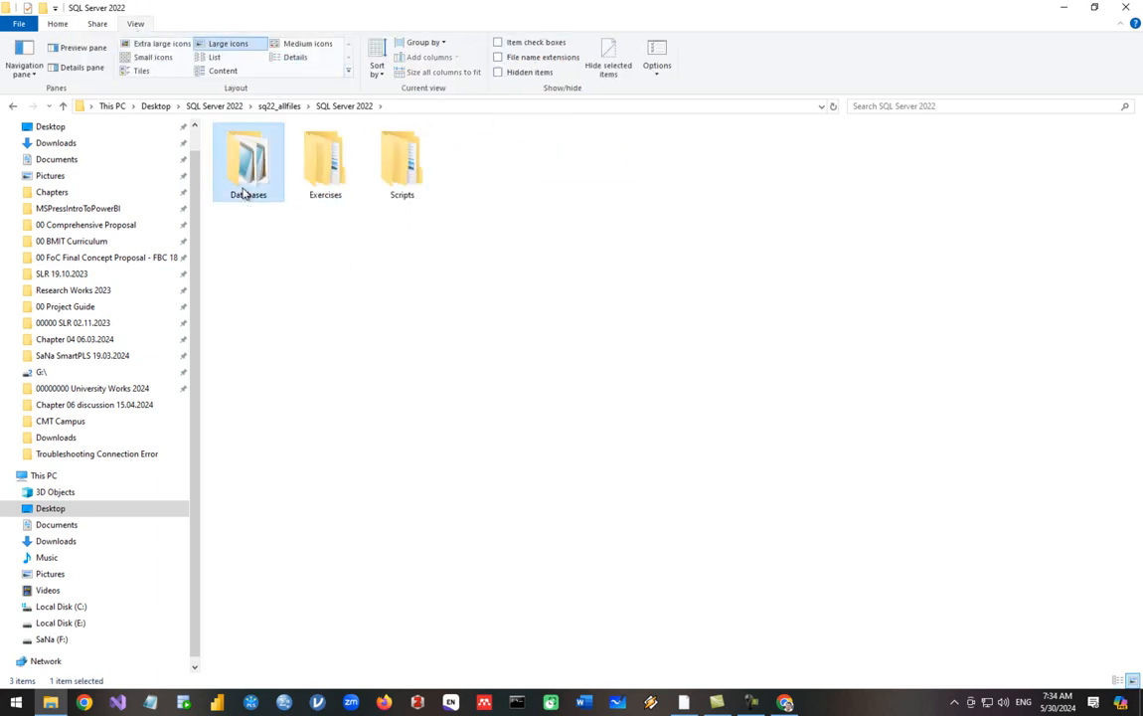
double_click(244, 192)
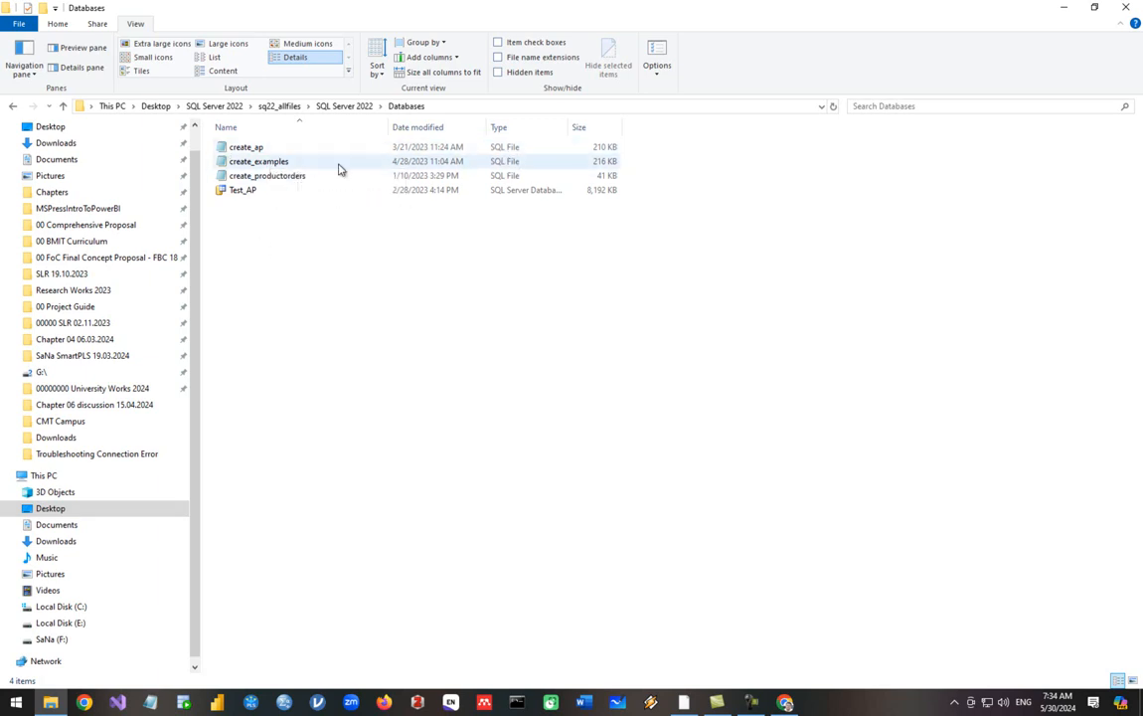
left_click(684, 703)
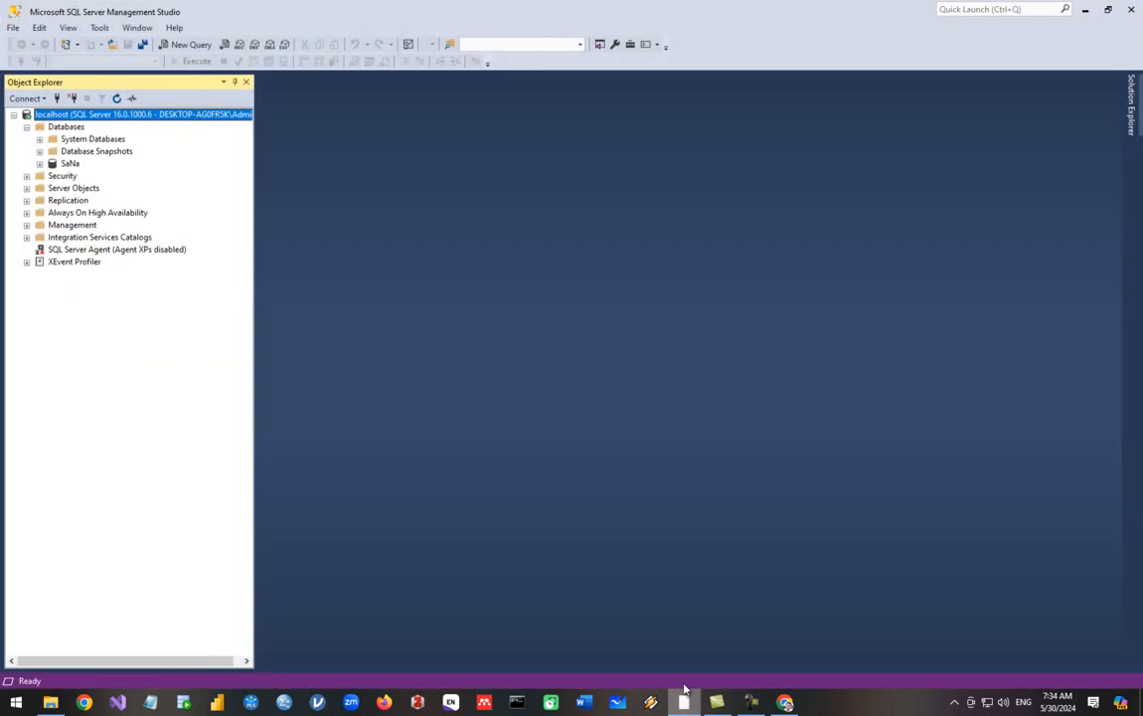
Relaunch SSMS, connect to localhost, and switch back to the Databases folder
left_click(1134, 12)
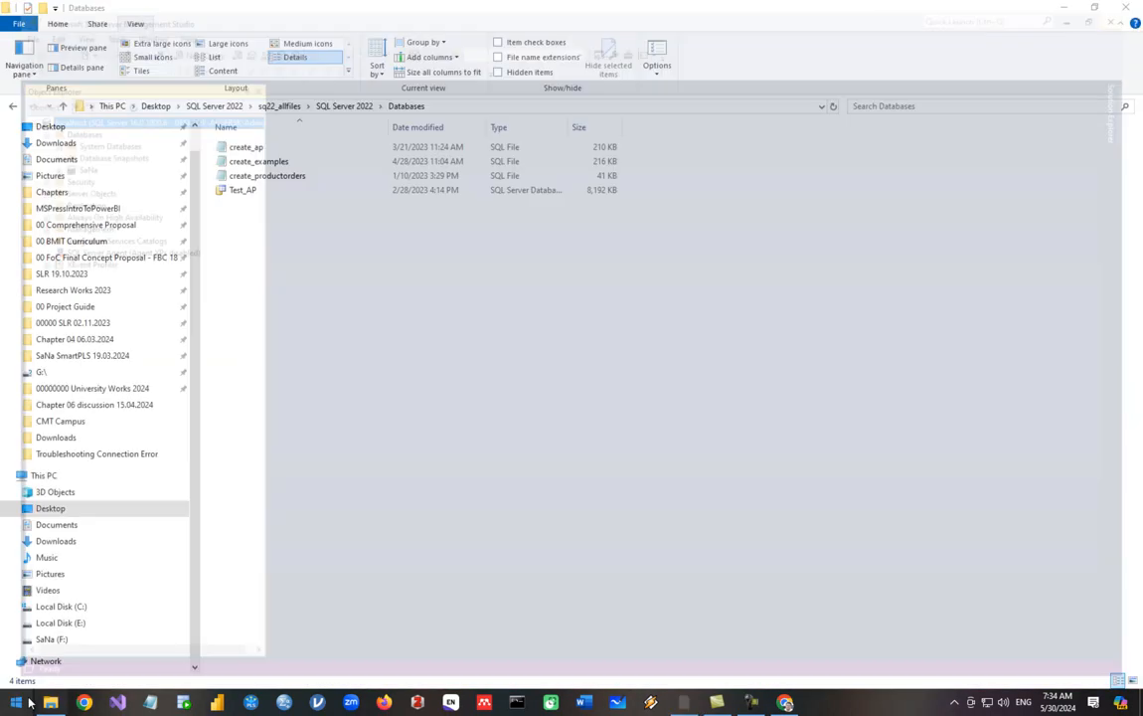
left_click(18, 704)
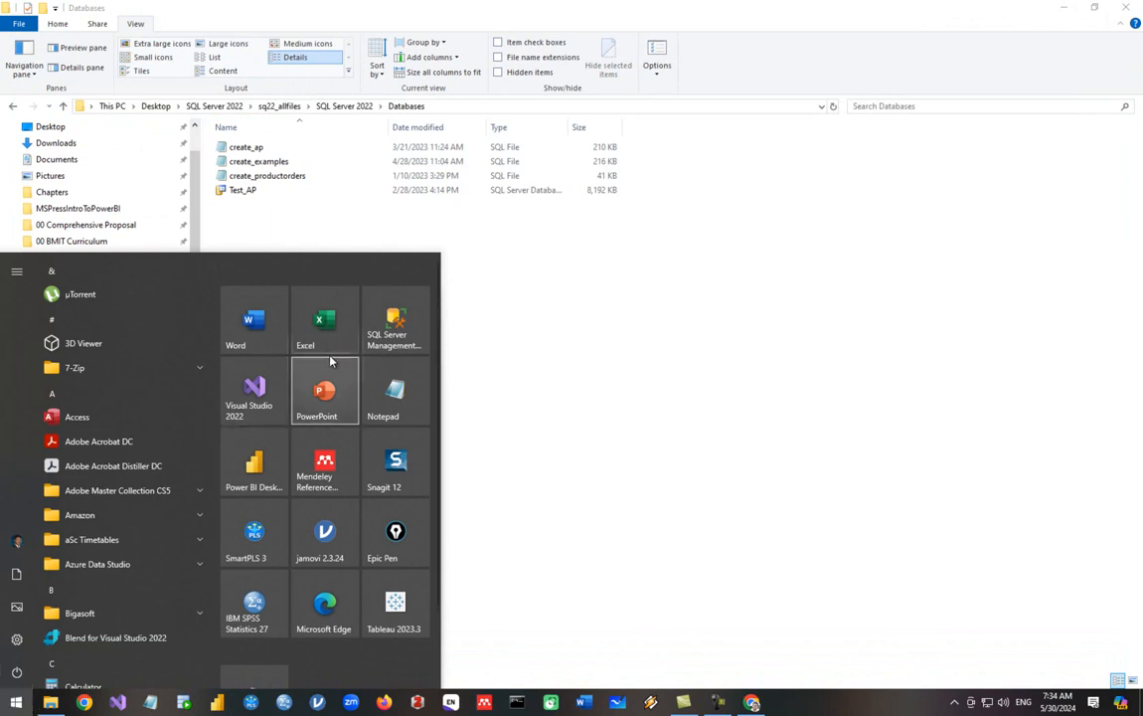
left_click(378, 335)
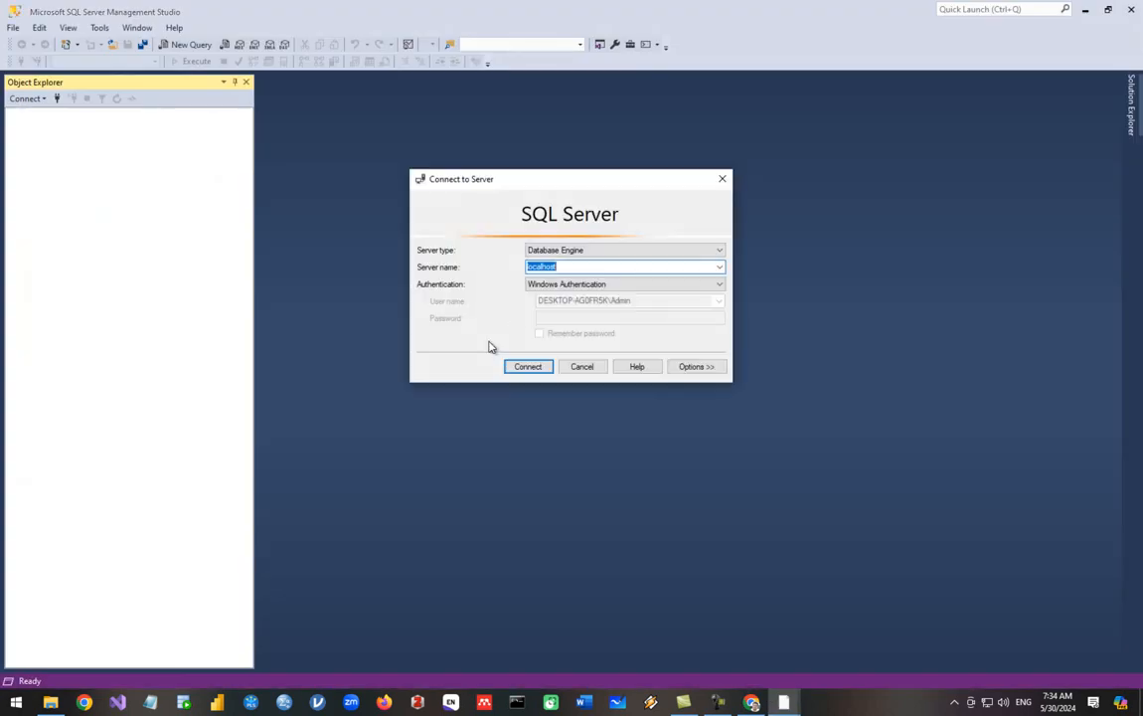
left_click(528, 368)
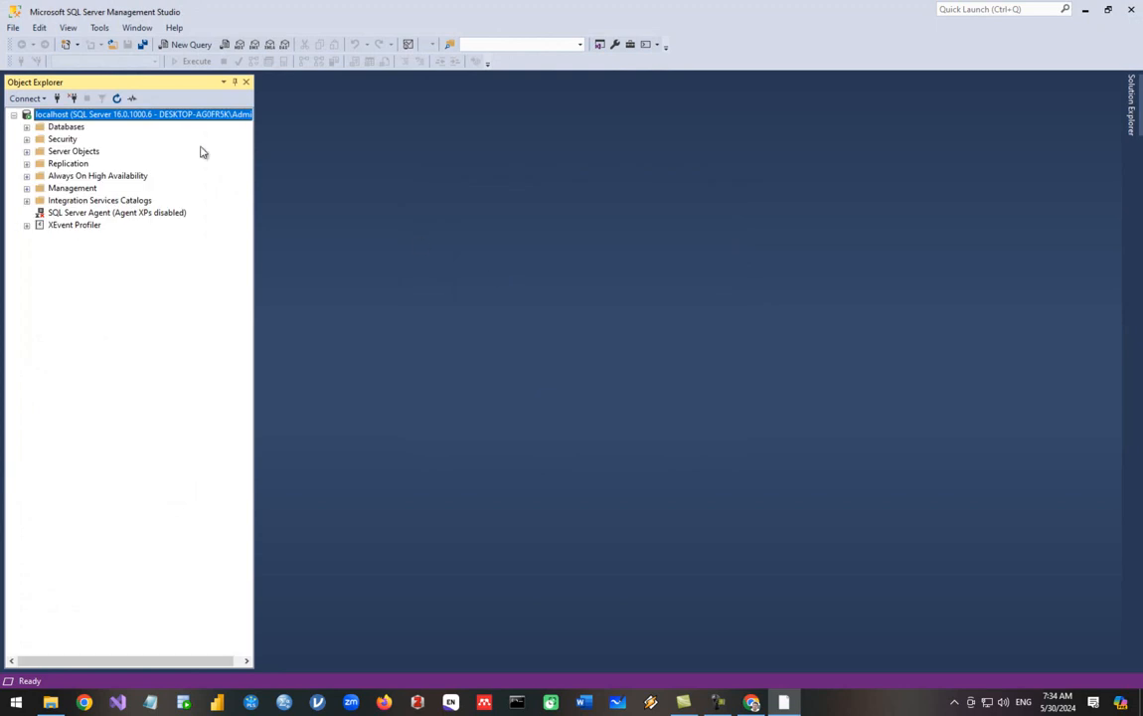
left_click(389, 178)
key("alt+Tab")
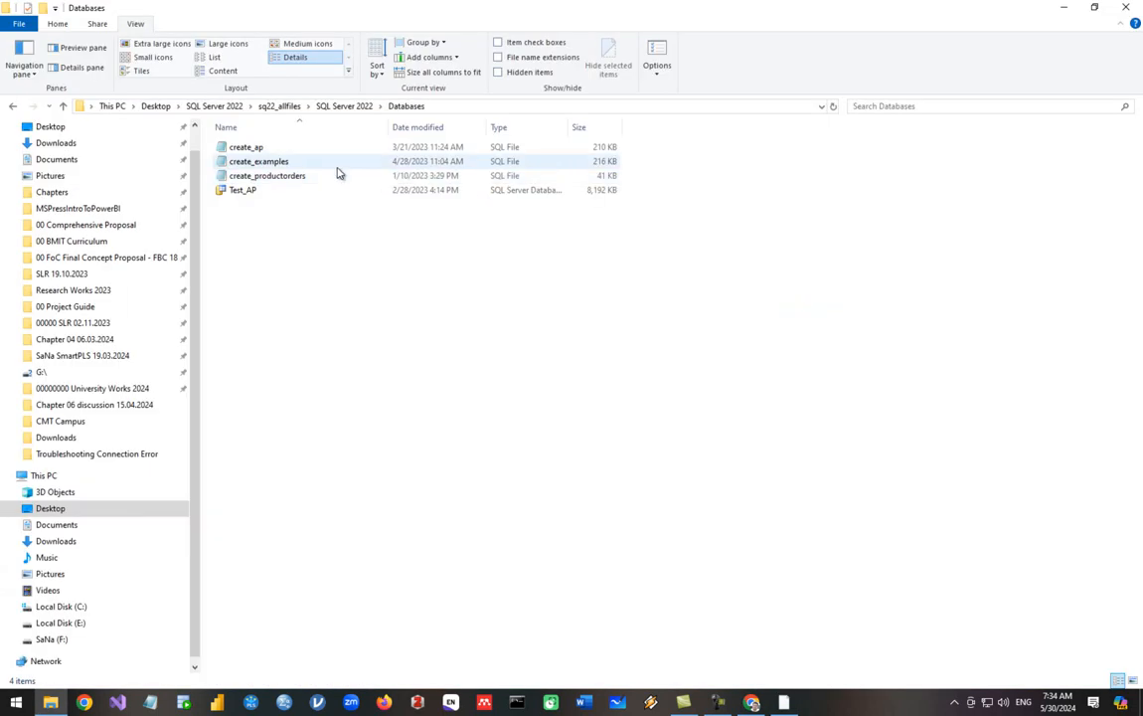
left_click(250, 149)
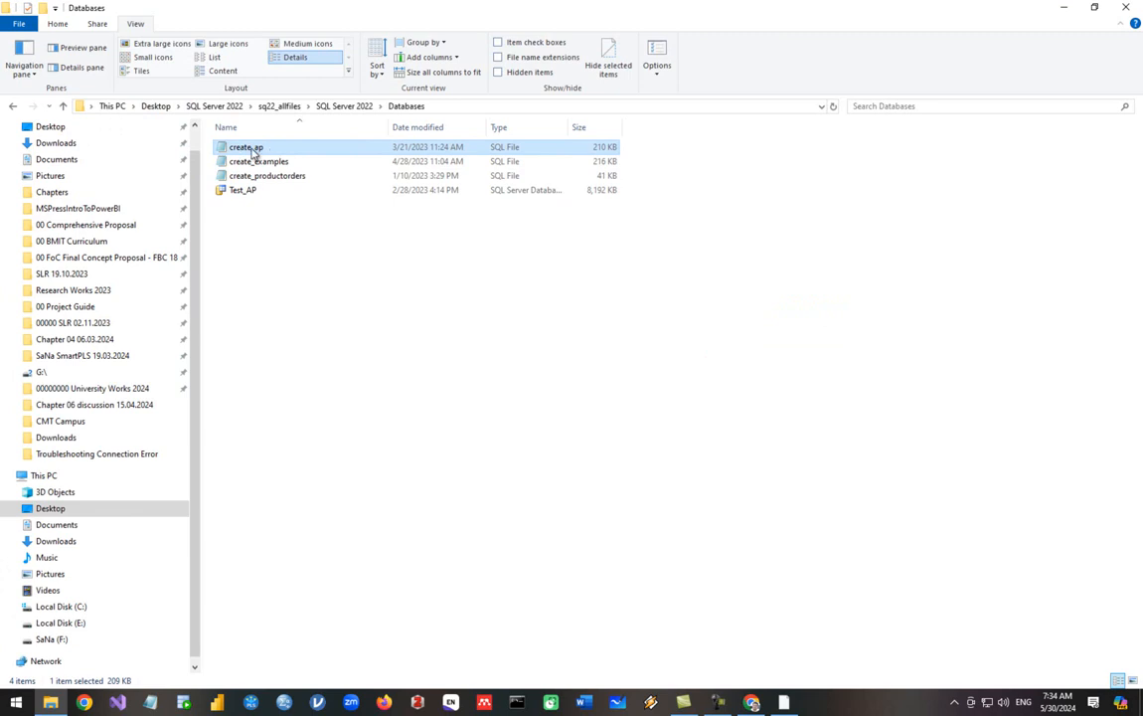
left_click_drag(216, 147, 365, 289)
key("alt+Tab")
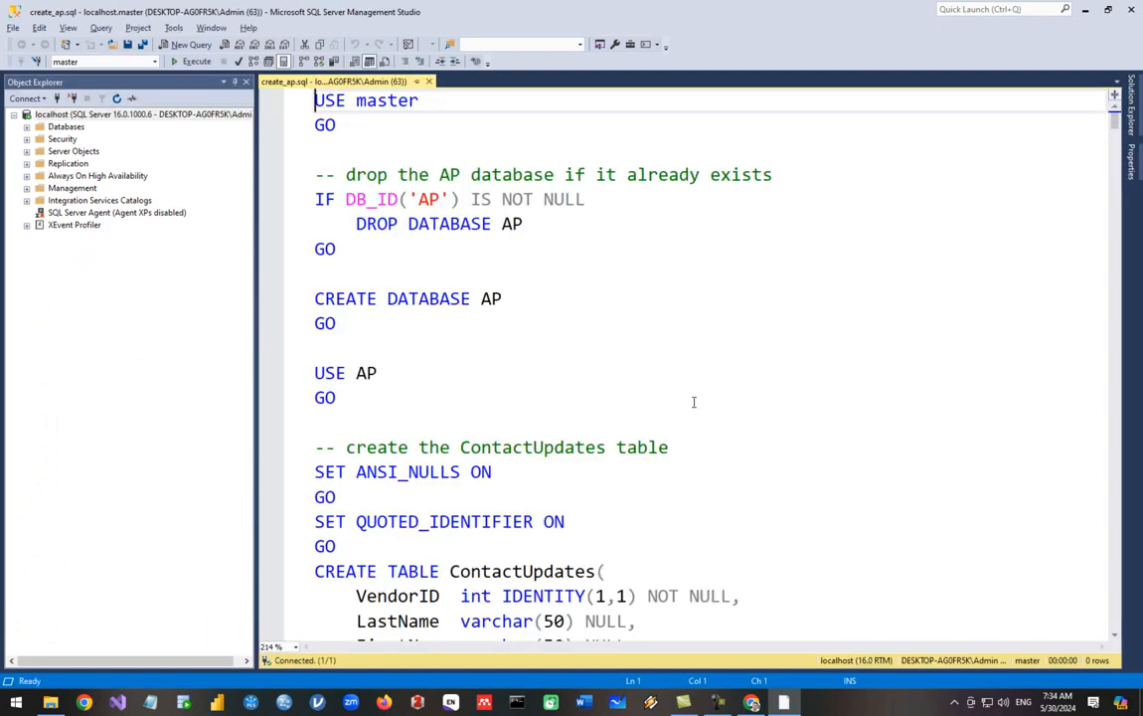
scroll(639, 362, "down", 2)
scroll(696, 403, "down", 9)
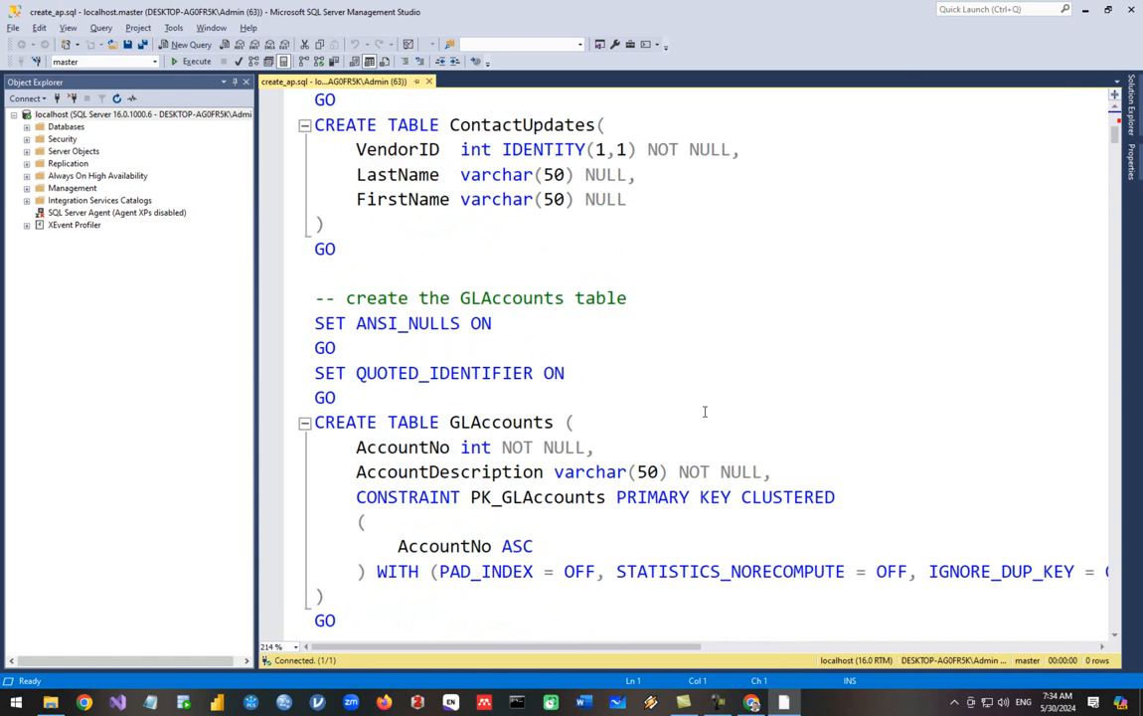
scroll(705, 411, "up", 12)
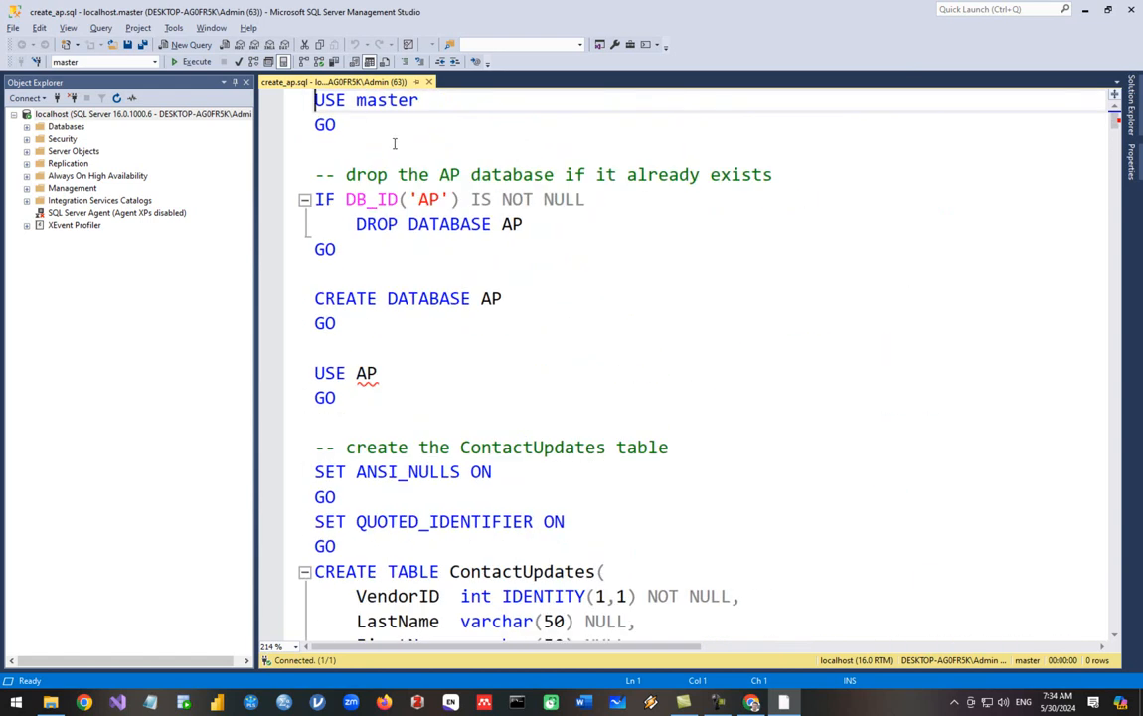
left_click(517, 224)
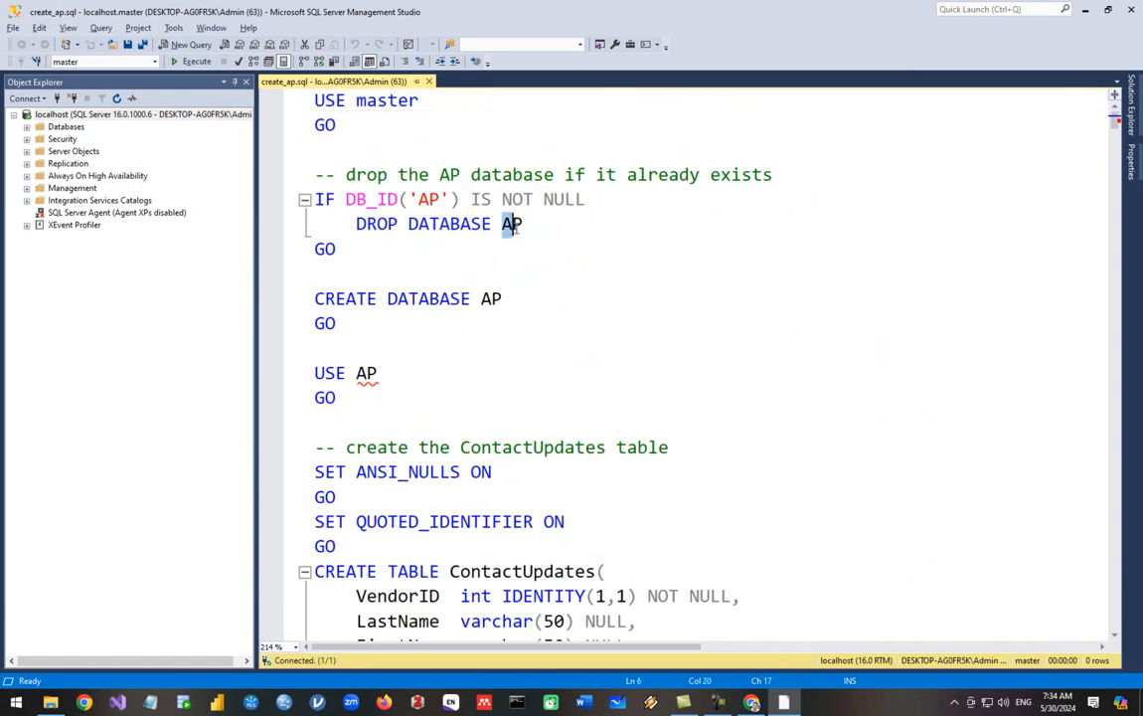
scroll(508, 344, "down", 2)
scroll(507, 344, "down", 3)
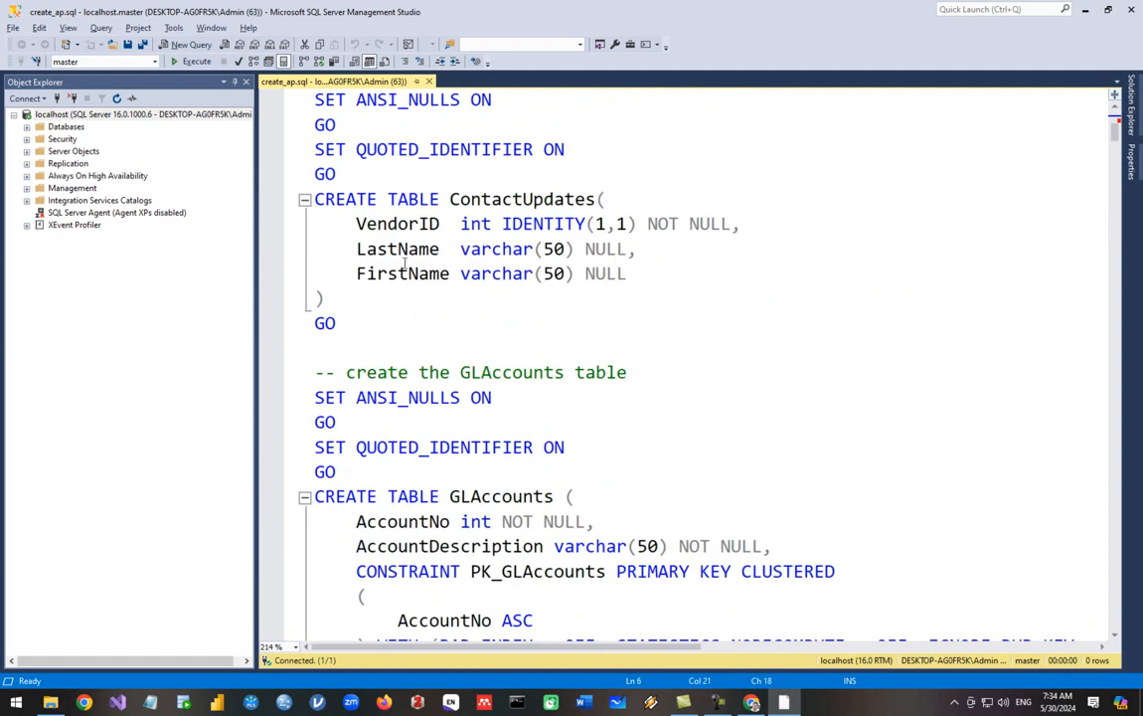
left_click(480, 198)
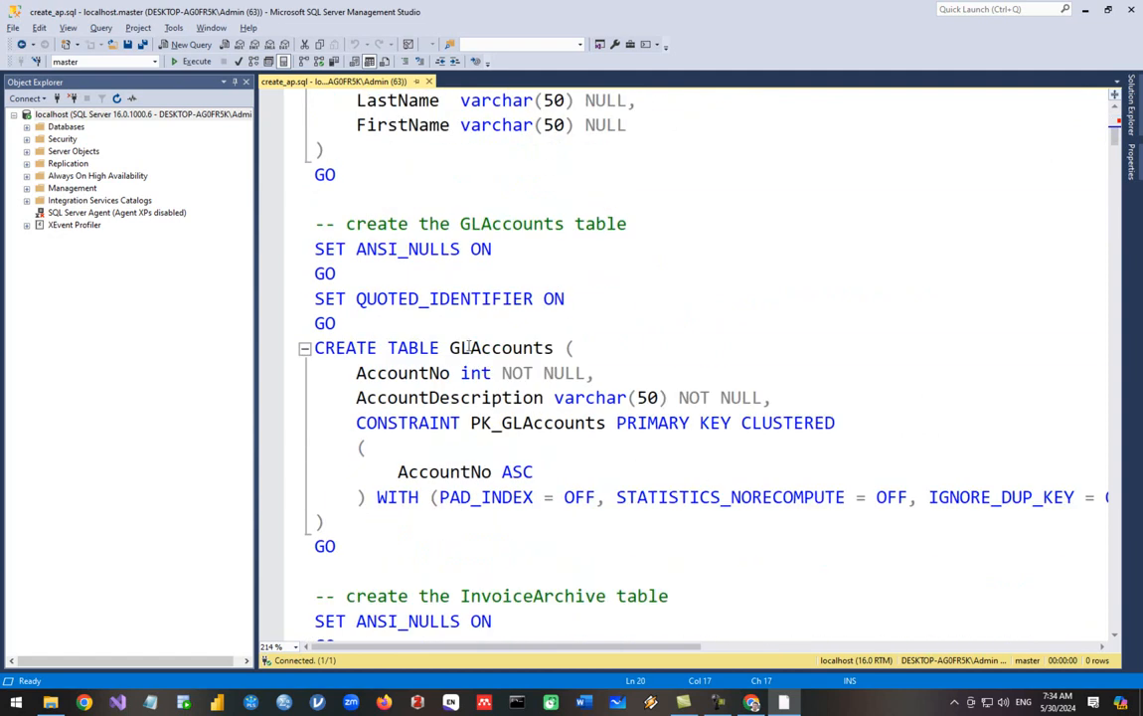
left_click(469, 346)
scroll(469, 346, "down", 4)
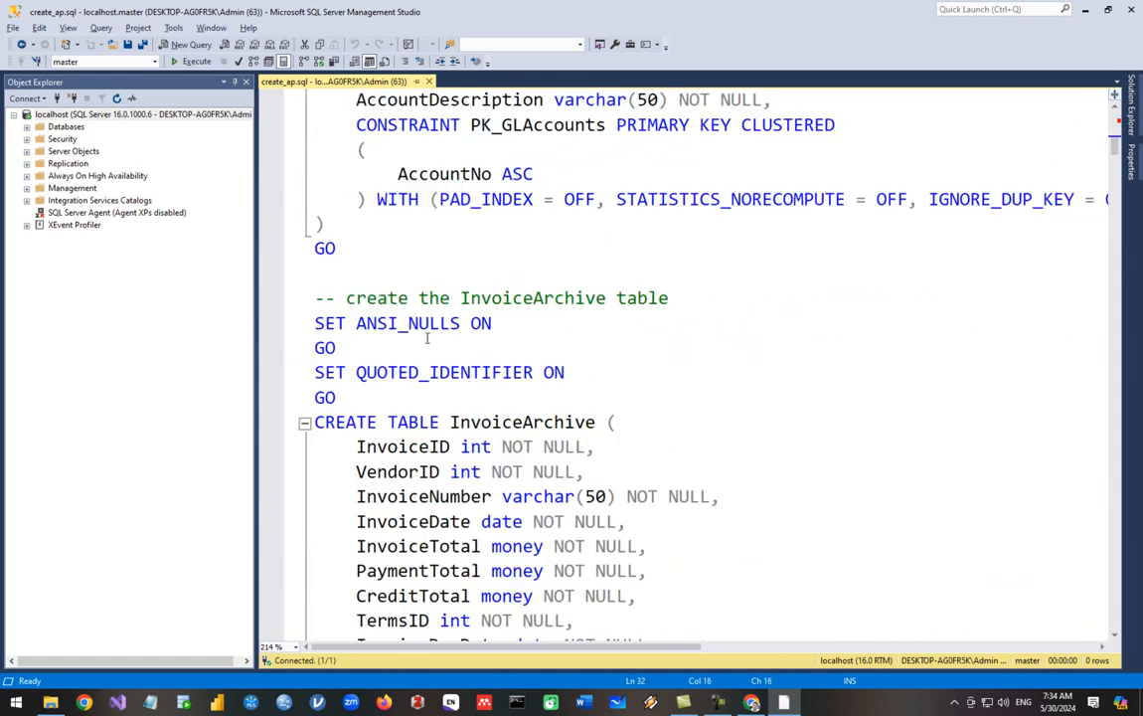
scroll(428, 339, "down", 2)
scroll(487, 299, "down", 4)
left_click(484, 343)
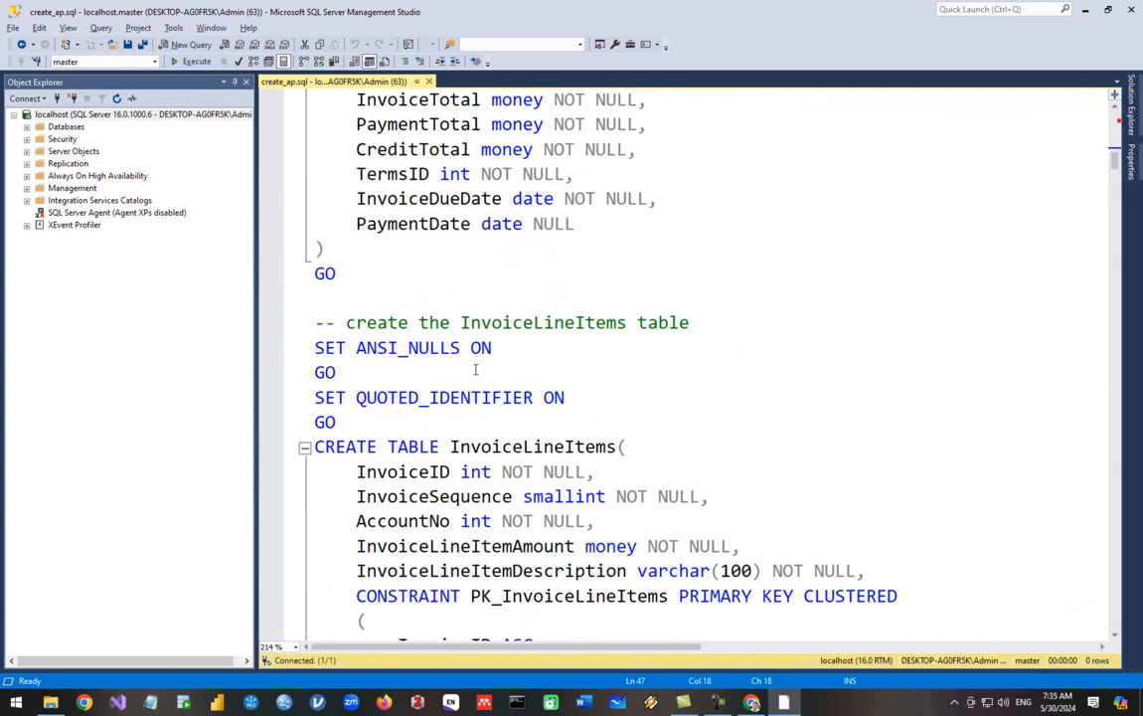
scroll(467, 398, "down", 12)
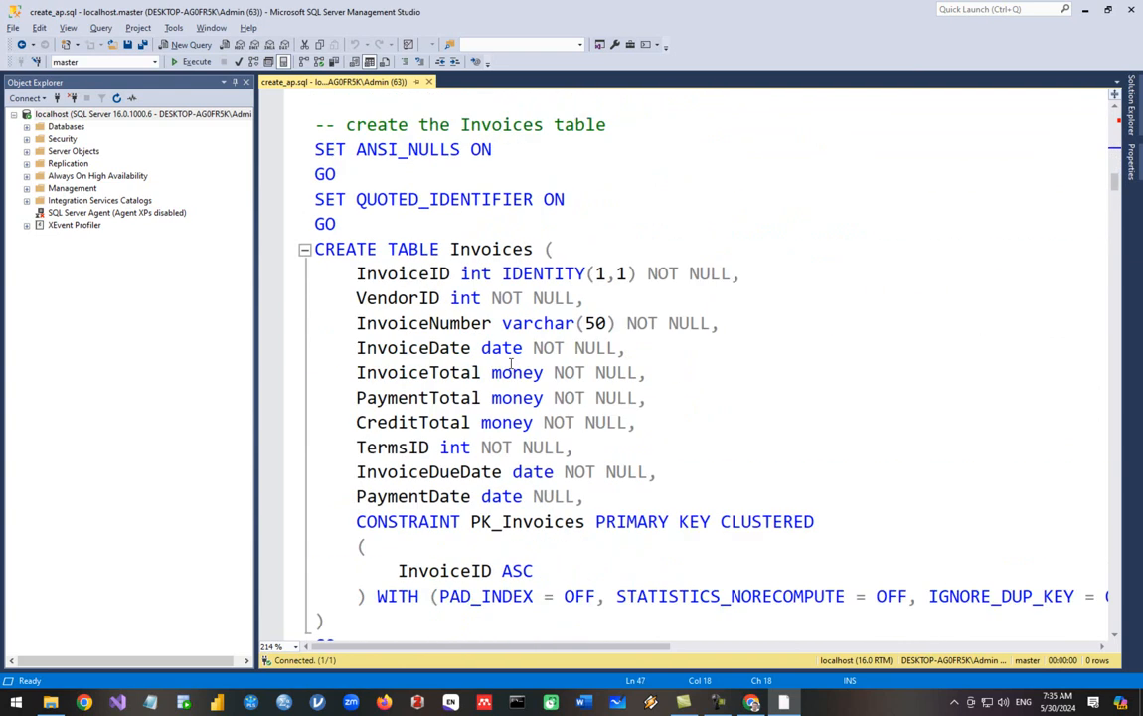
scroll(498, 368, "down", 14)
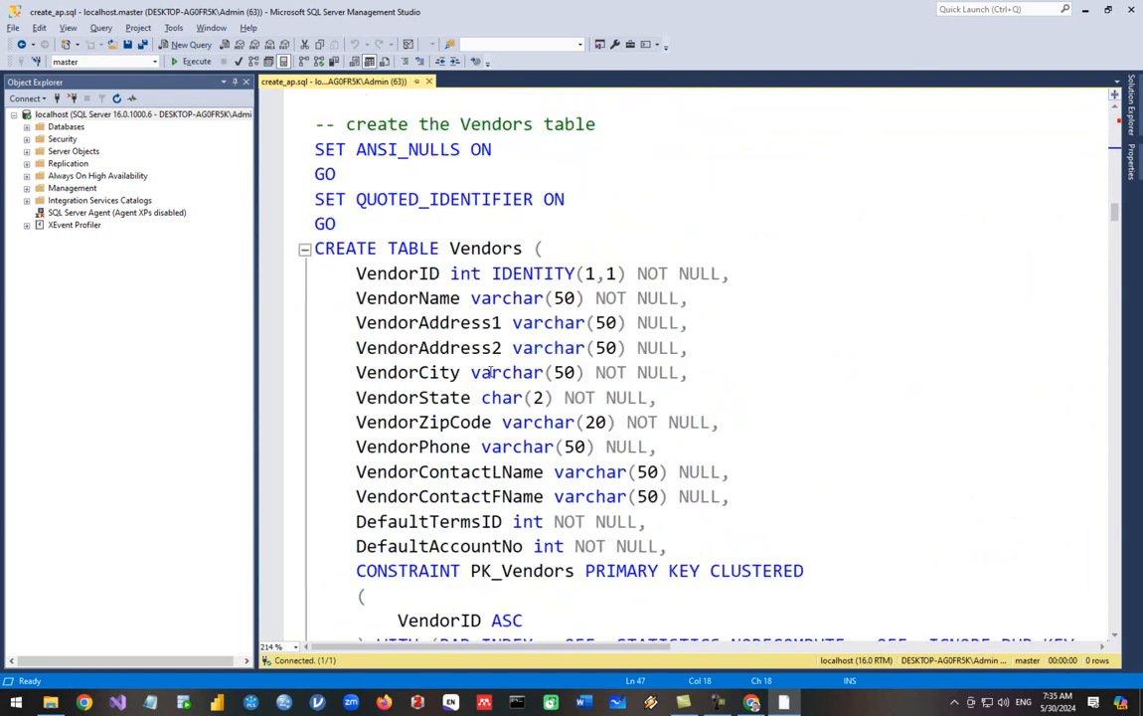
scroll(490, 371, "down", 3)
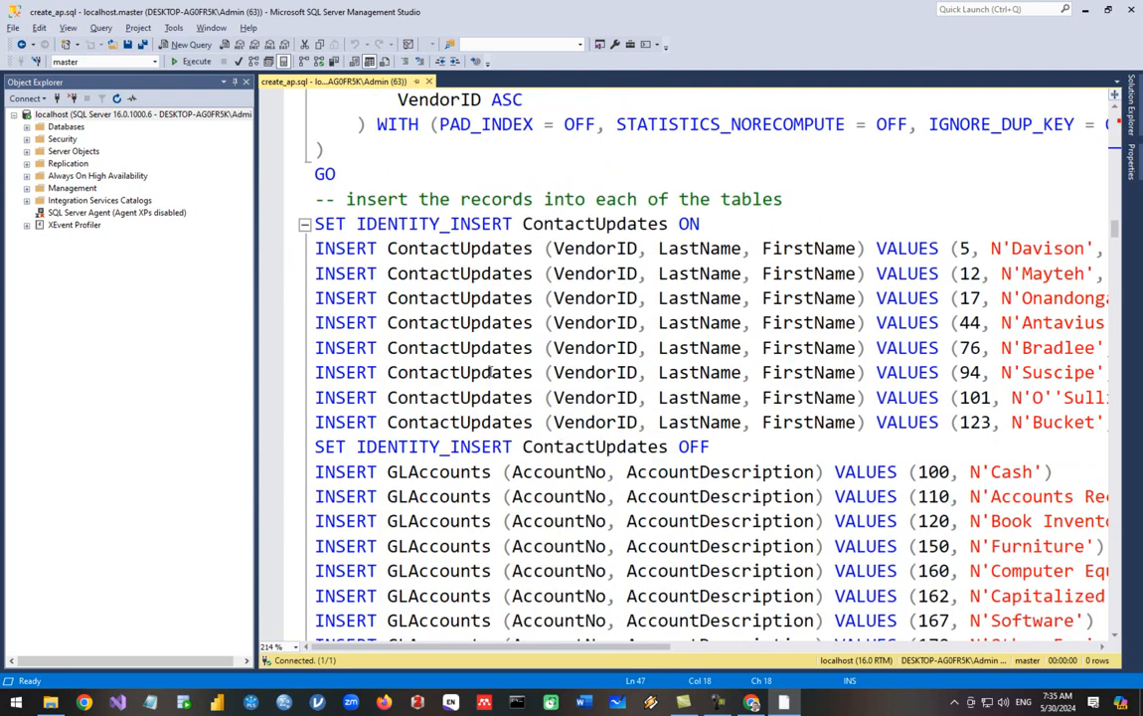
scroll(490, 371, "down", 1)
left_click_drag(255, 318, 228, 318)
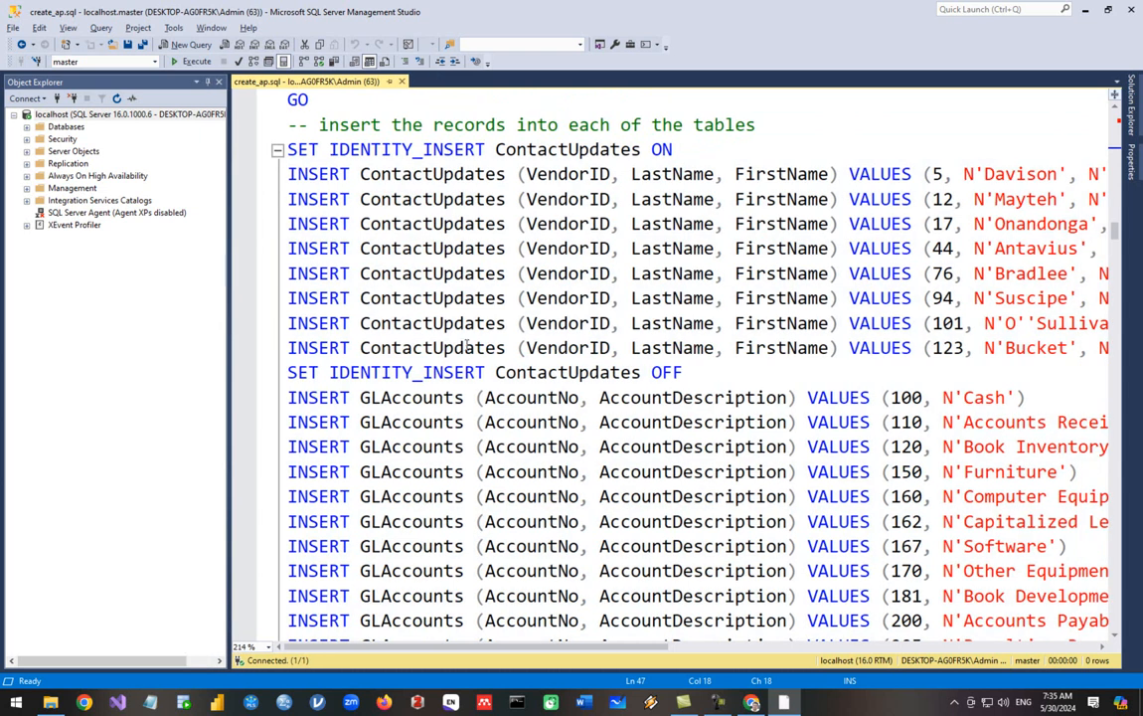
scroll(466, 343, "down", 2)
left_click_drag(477, 651, 587, 653)
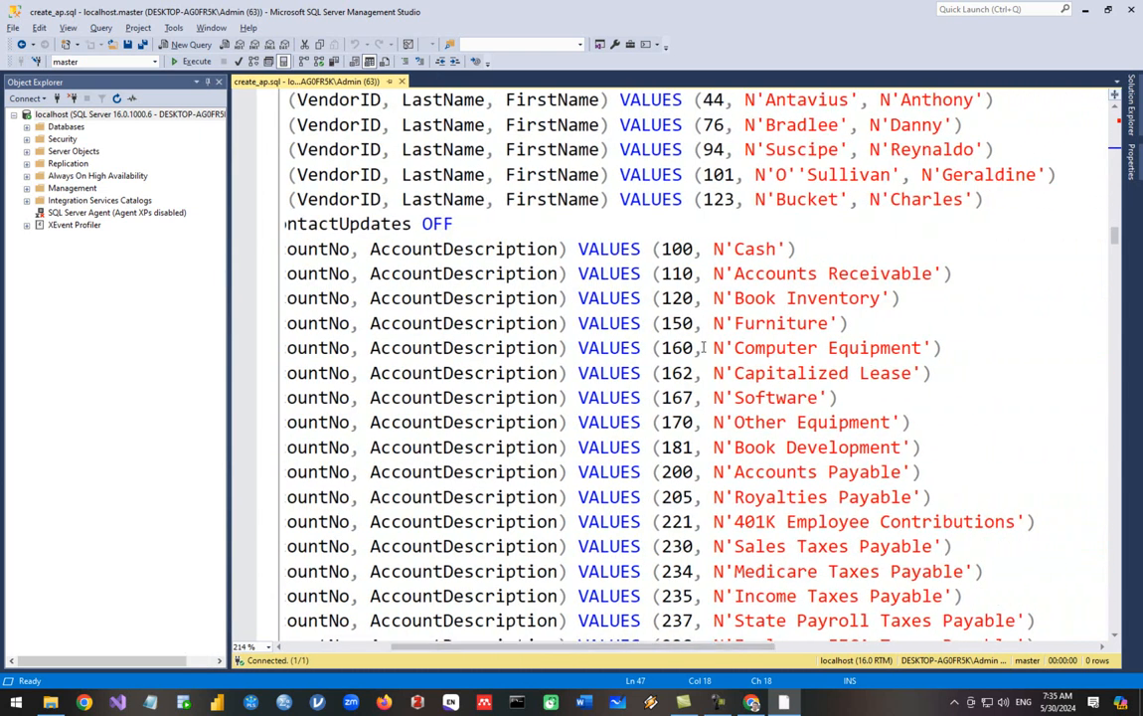
scroll(703, 343, "down", 15)
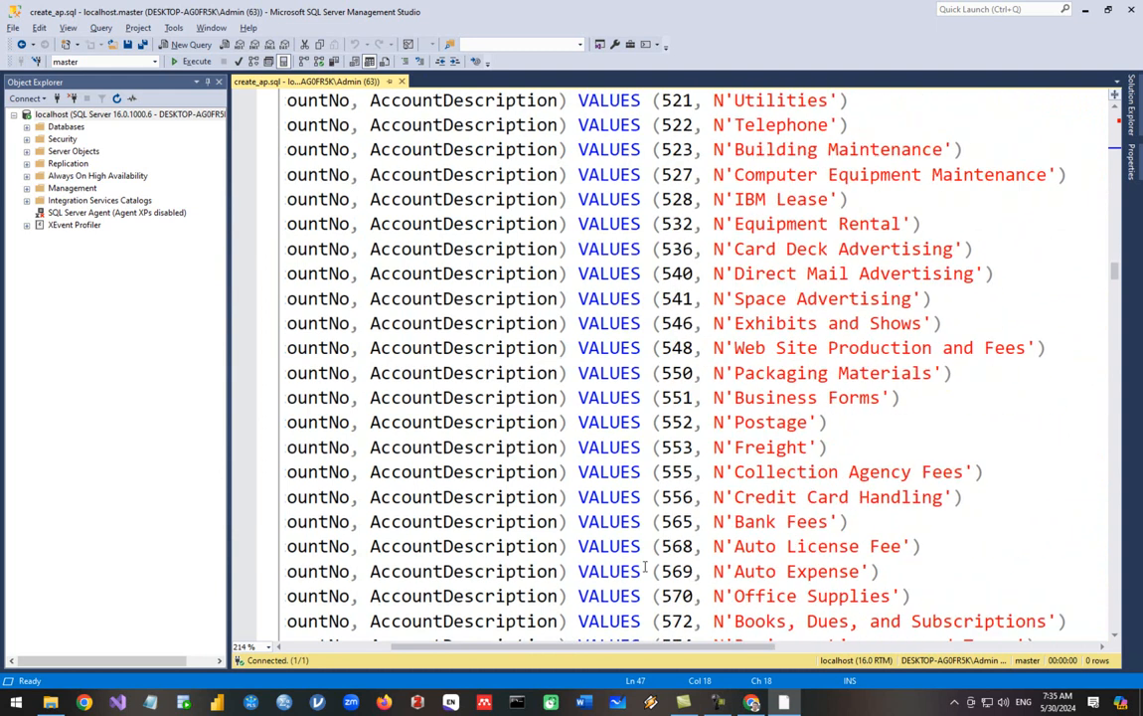
left_click_drag(611, 646, 487, 646)
scroll(488, 477, "down", 5)
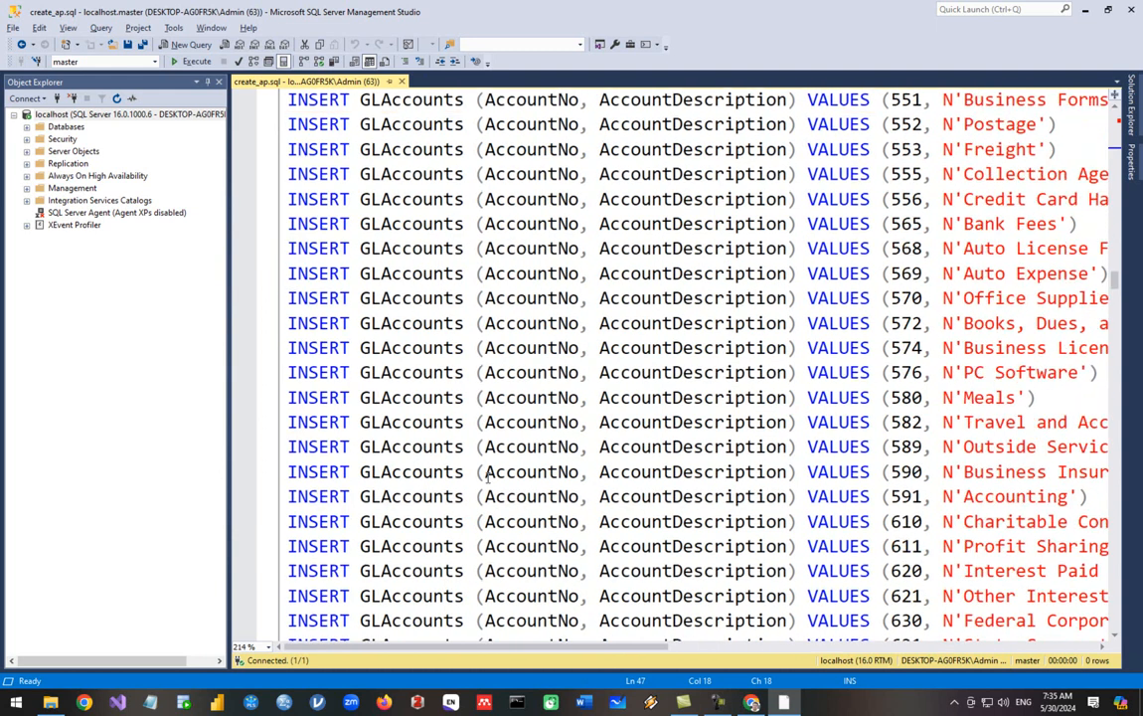
scroll(487, 477, "down", 10)
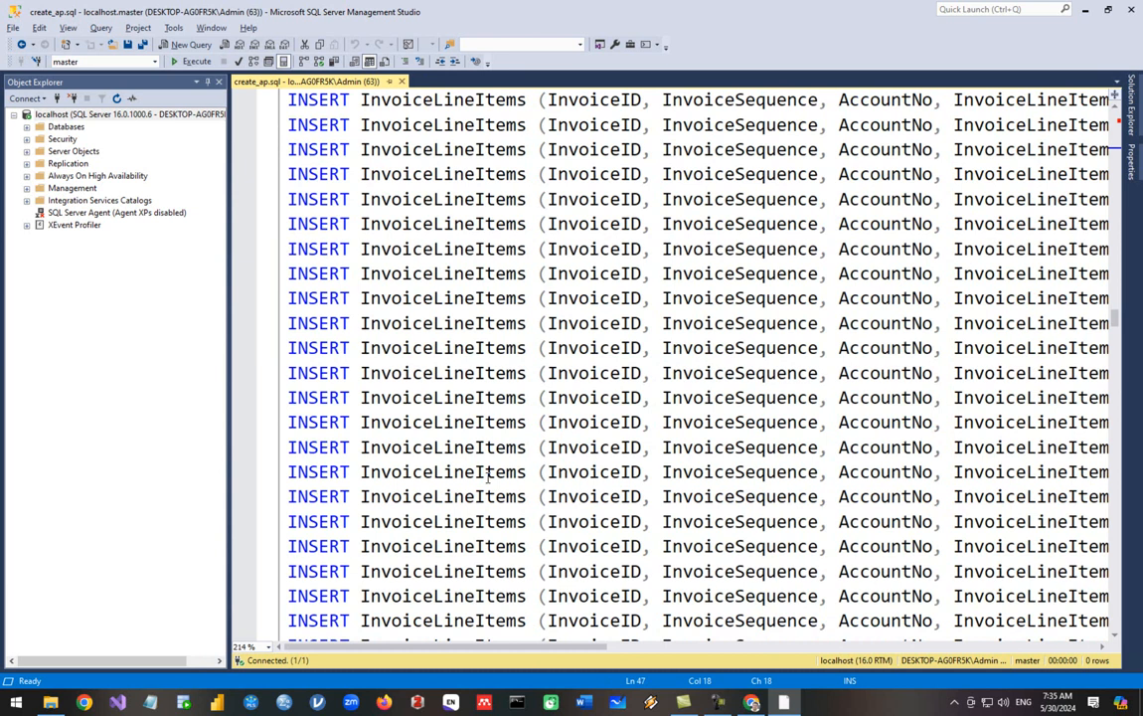
scroll(488, 478, "down", 10)
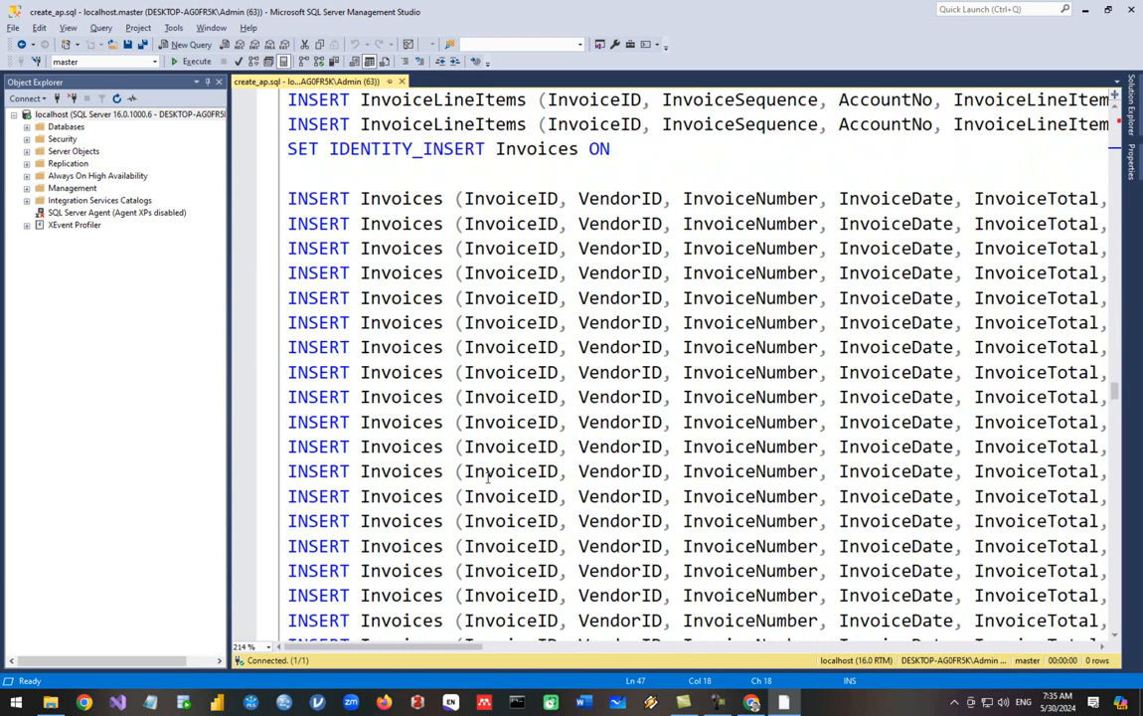
scroll(487, 478, "up", 5)
scroll(487, 477, "down", 5)
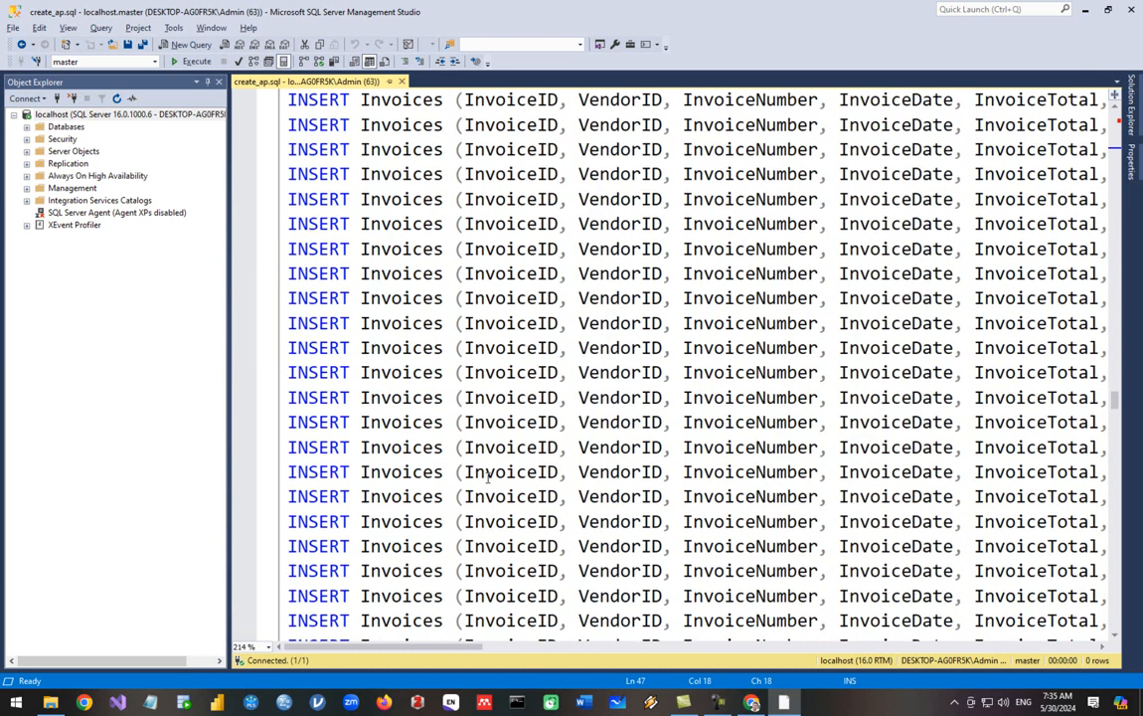
scroll(487, 477, "down", 10)
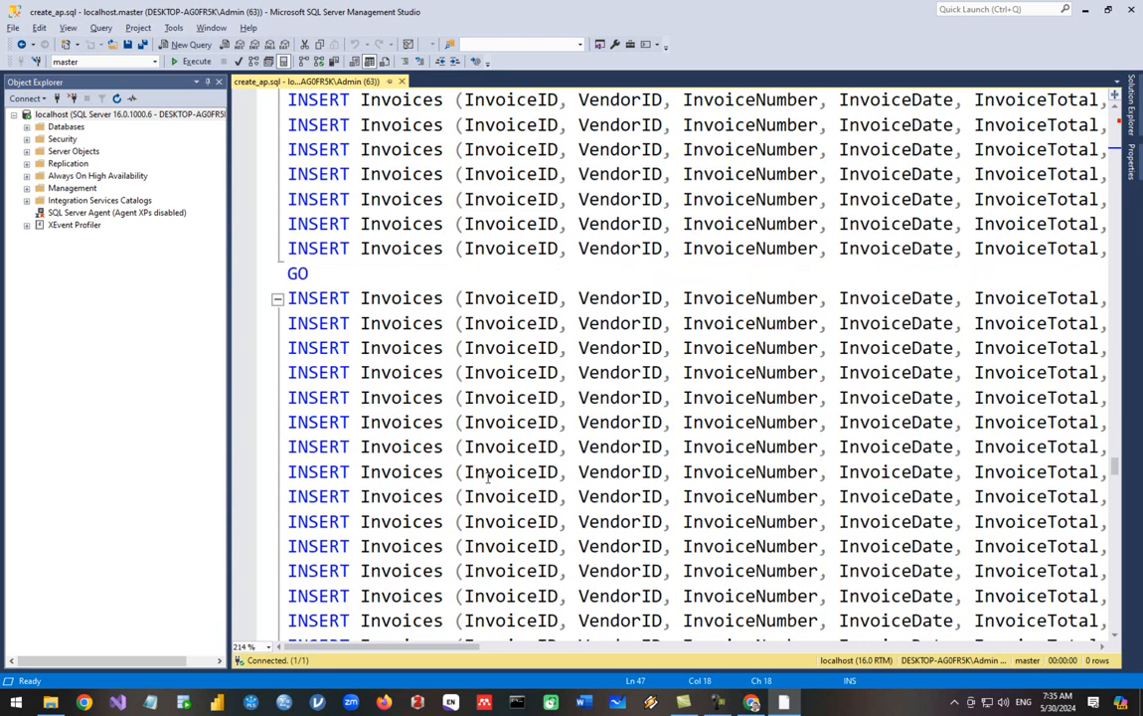
scroll(487, 478, "down", 15)
left_click(486, 471)
Expand the server's databases list and execute the create_ap.sql script
key("ctrl+Home")
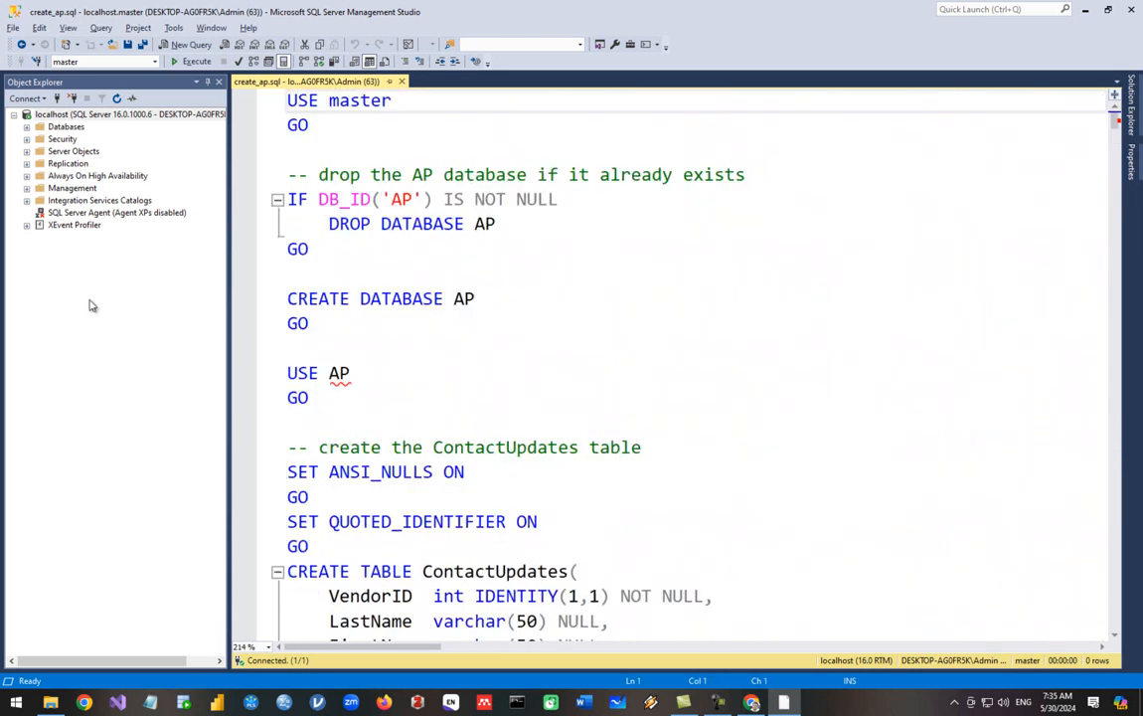
left_click(26, 126)
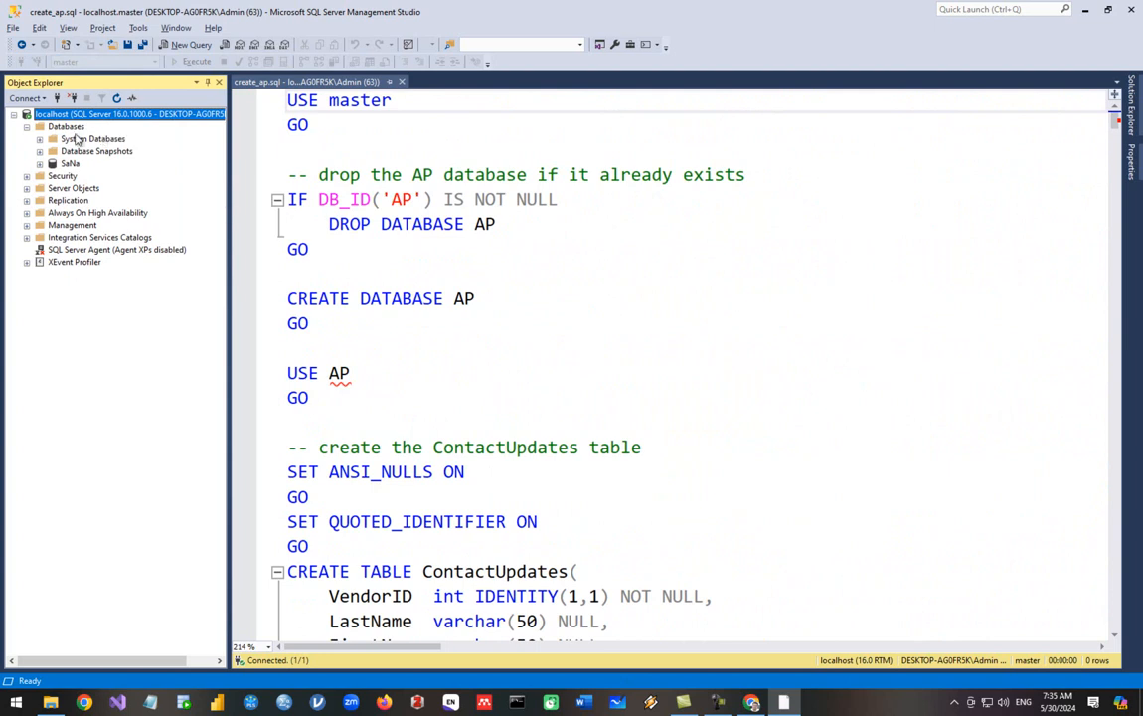
left_click(375, 127)
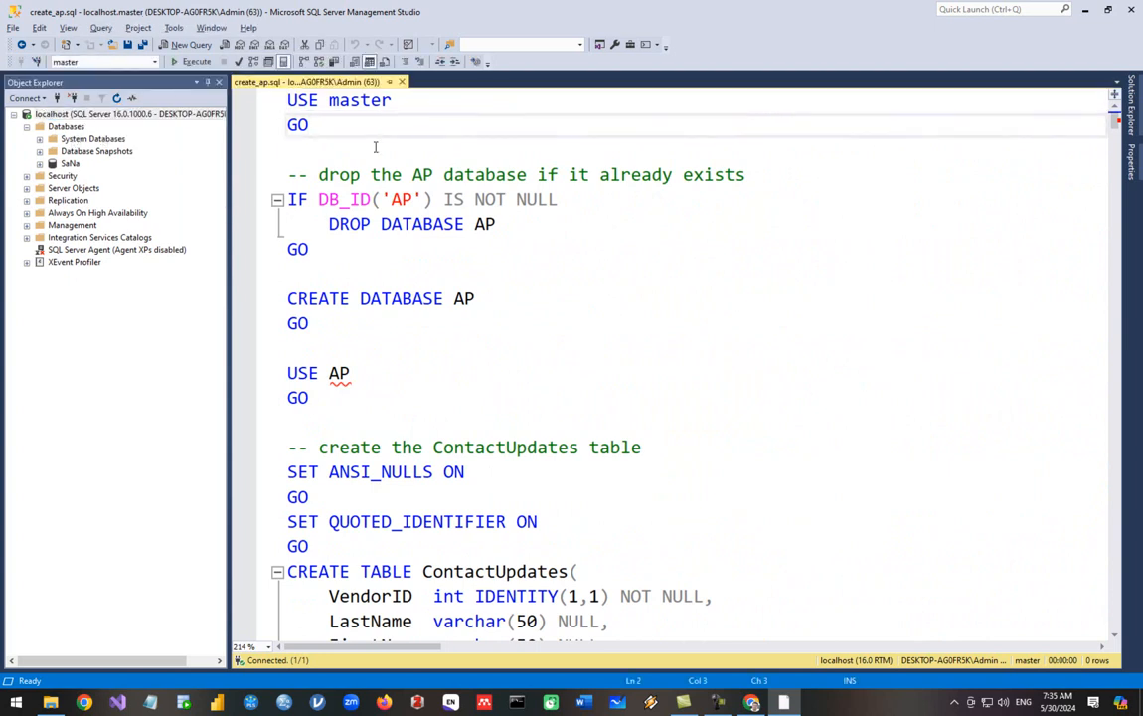
left_click(194, 62)
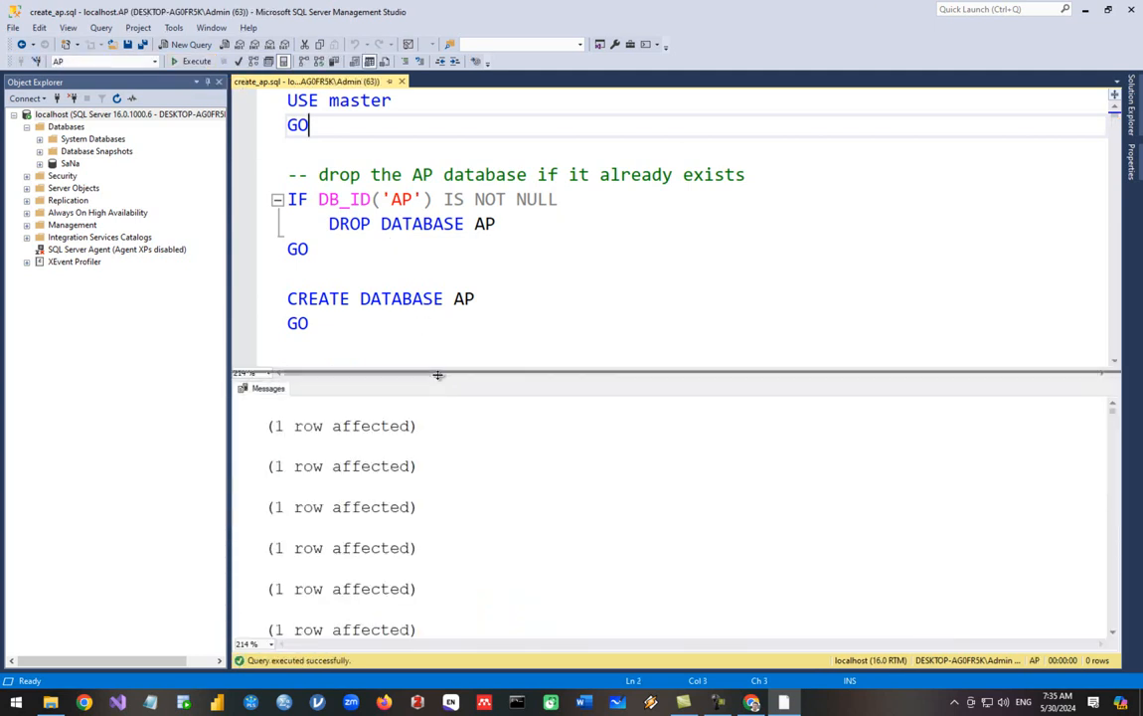
Enlarge the Messages pane to review the '(1 row affected)' output, then restore script space
left_click_drag(439, 379, 436, 313)
scroll(276, 384, "down", 7)
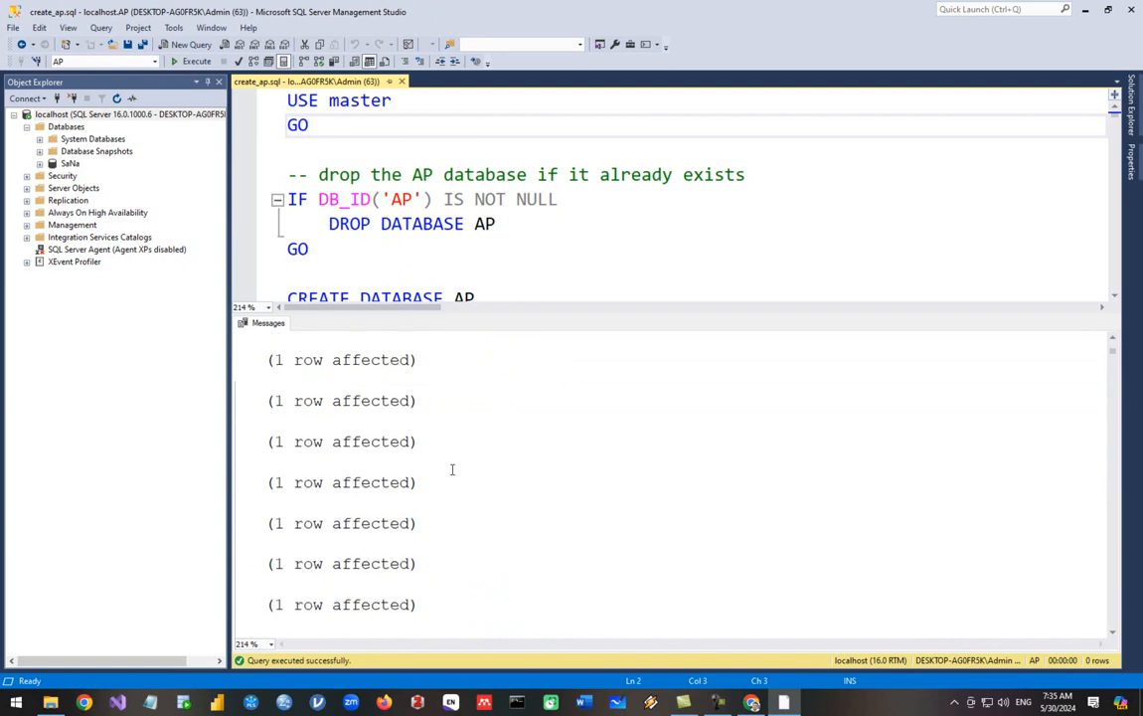
scroll(452, 468, "down", 1)
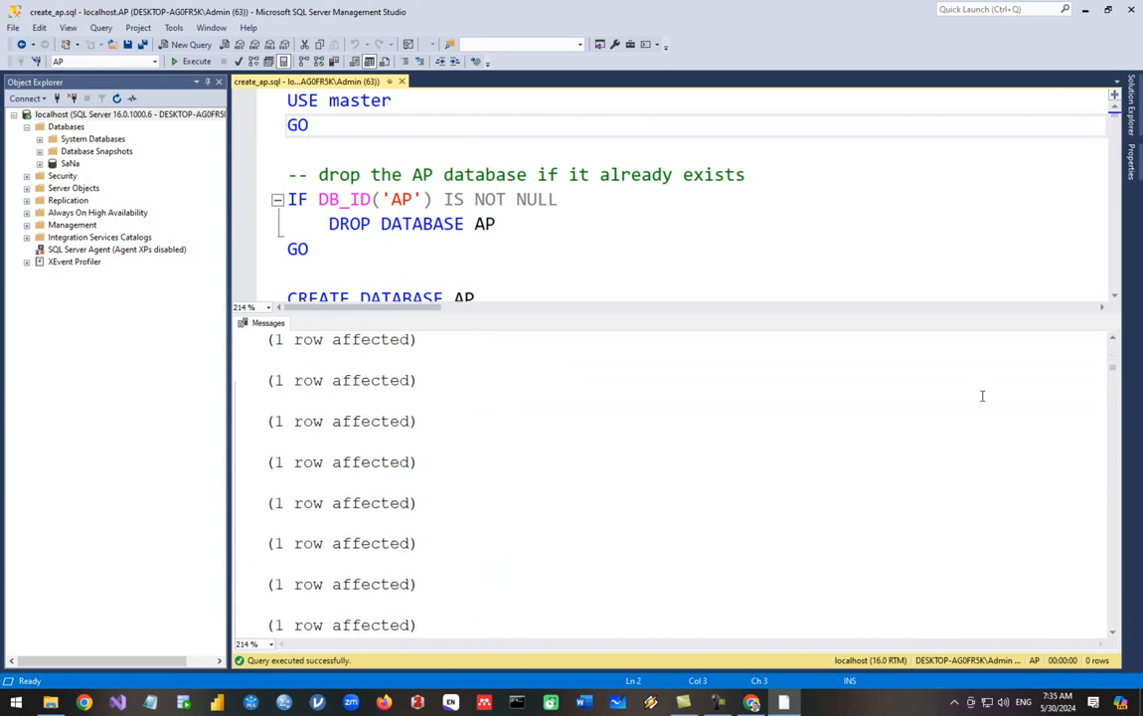
left_click_drag(1114, 369, 1096, 338)
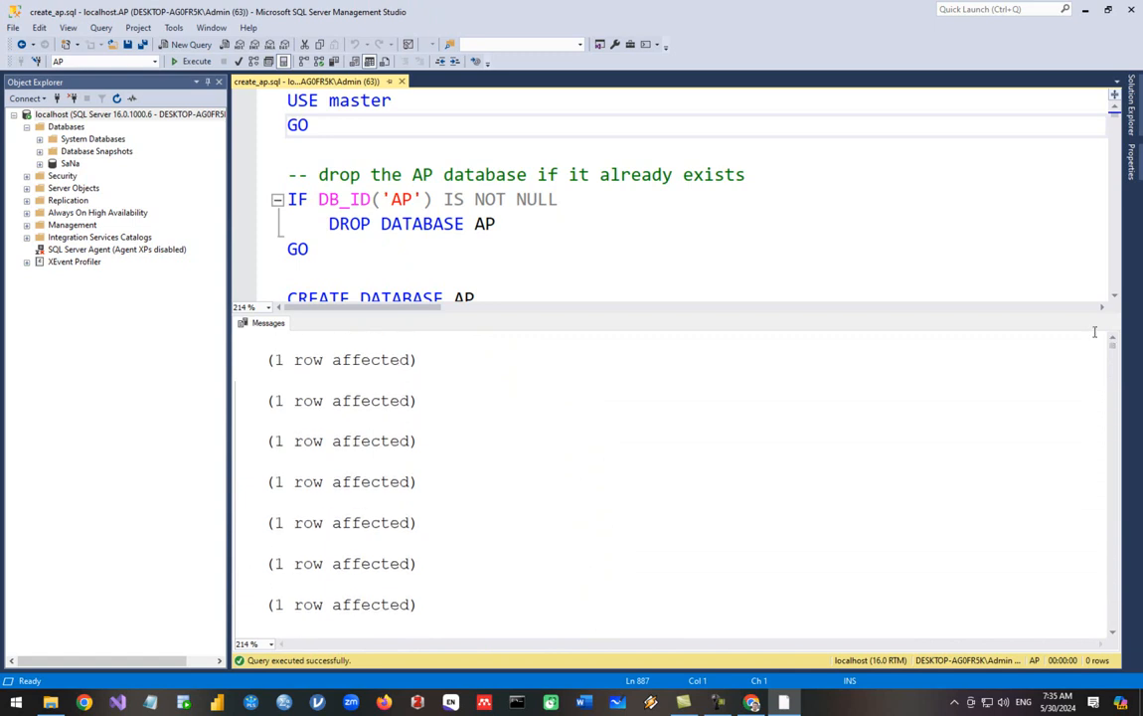
left_click_drag(336, 314, 341, 463)
left_click(348, 256)
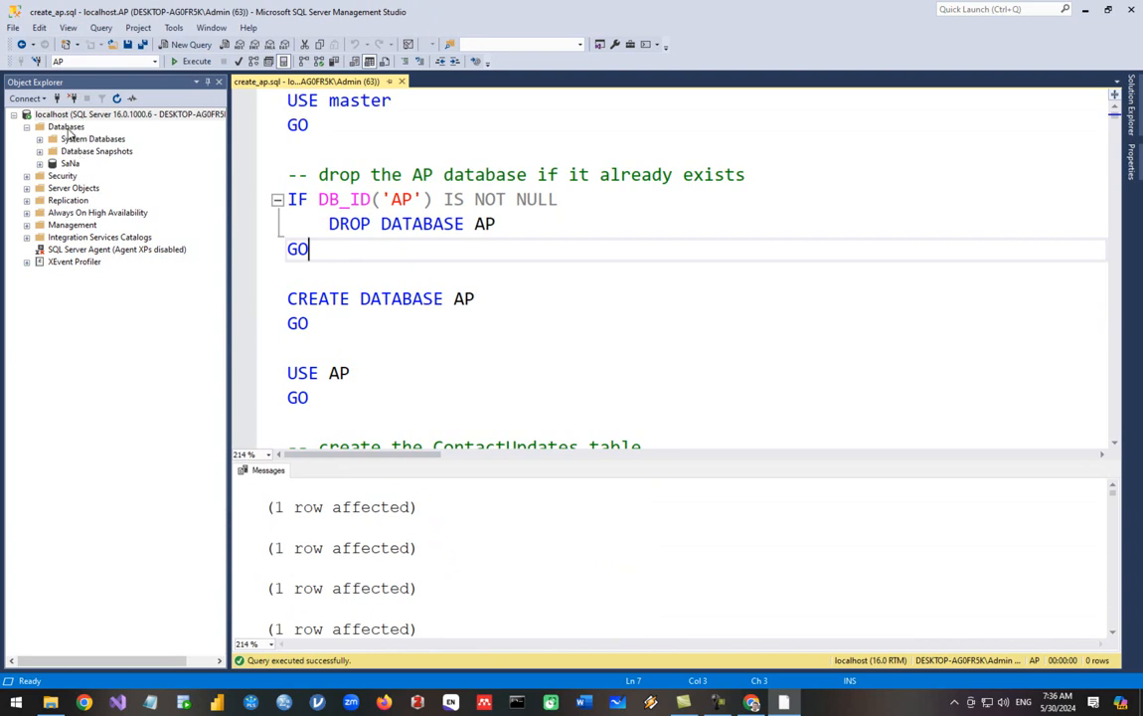
Refresh Databases, then expand AP to list ContactUpdates through Vendors tables
left_click(67, 129)
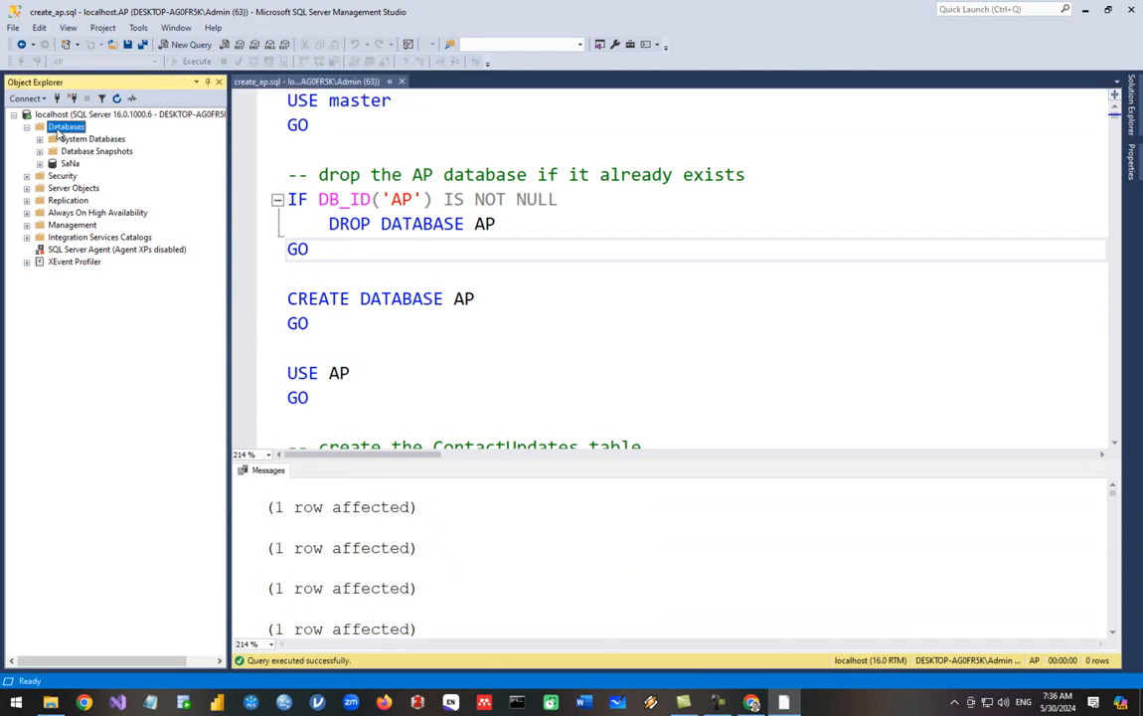
right_click(56, 131)
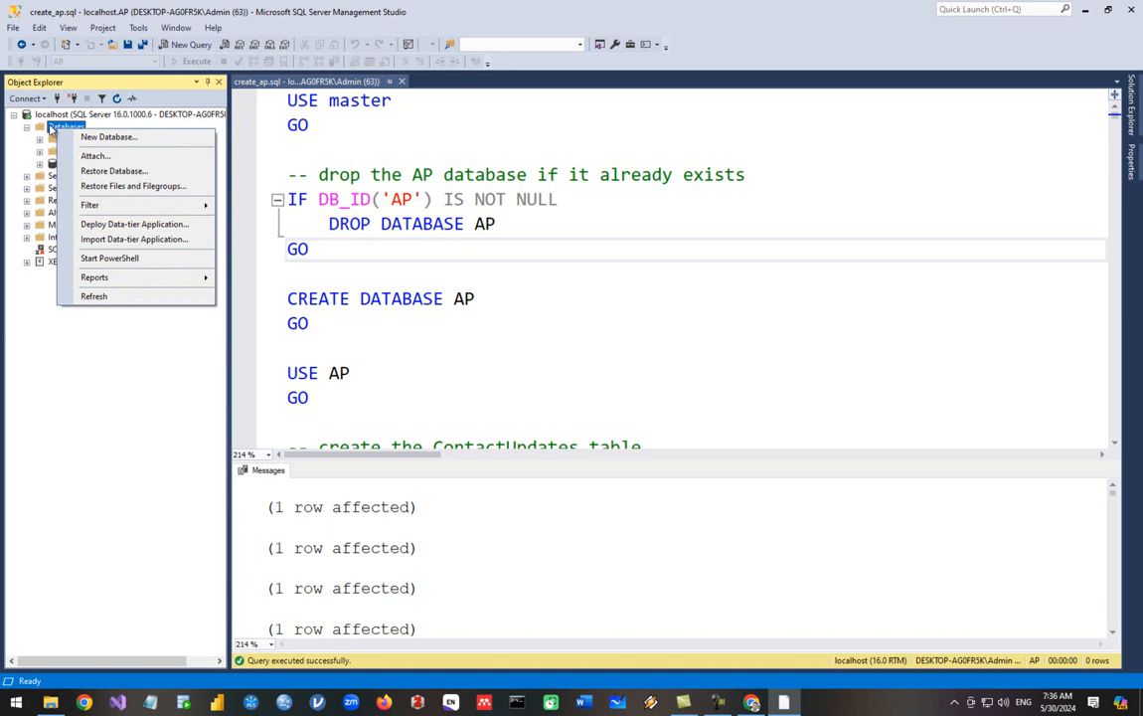
left_click(51, 132)
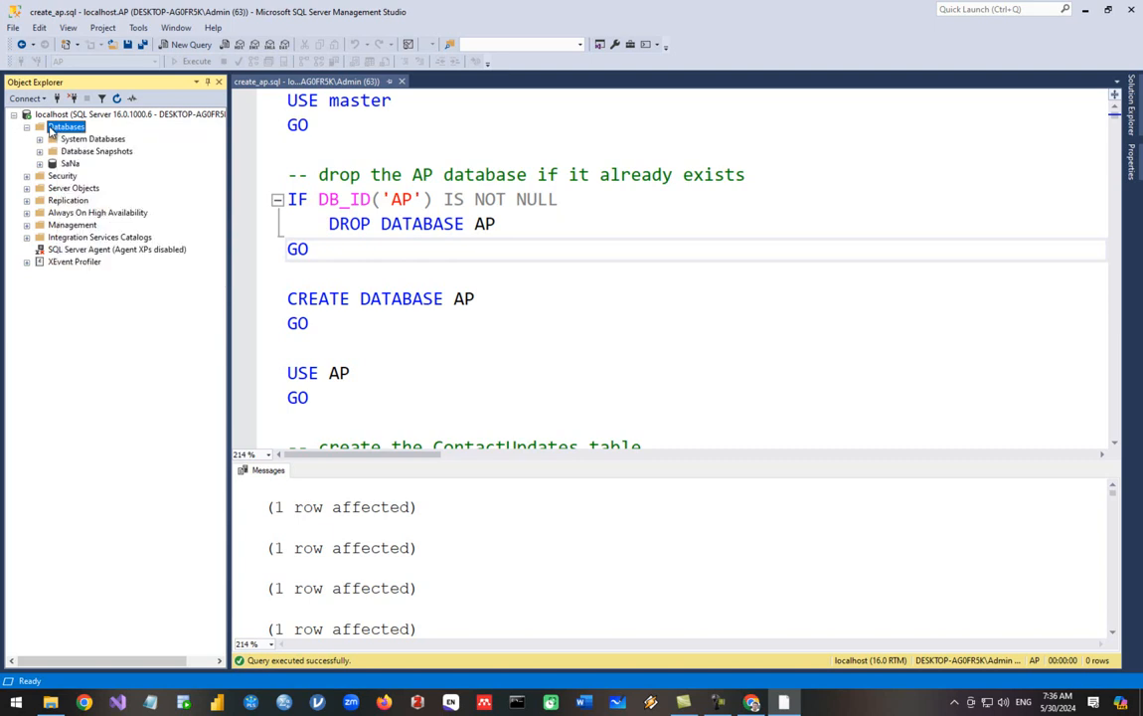
left_click(116, 100)
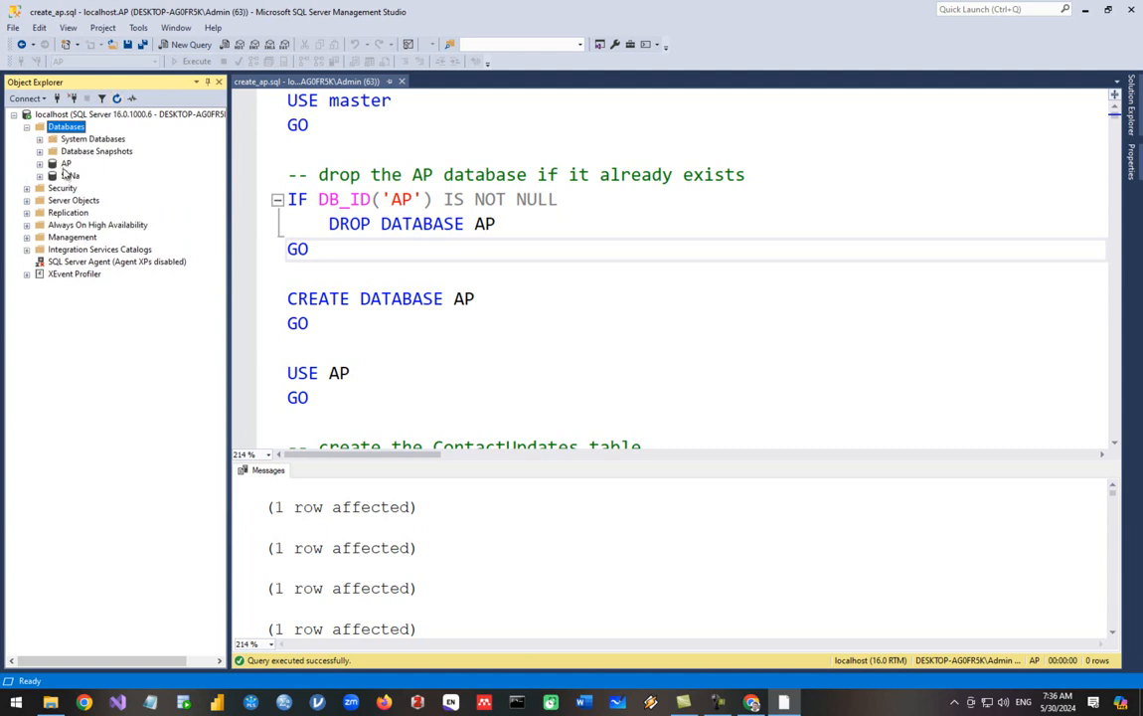
left_click(39, 164)
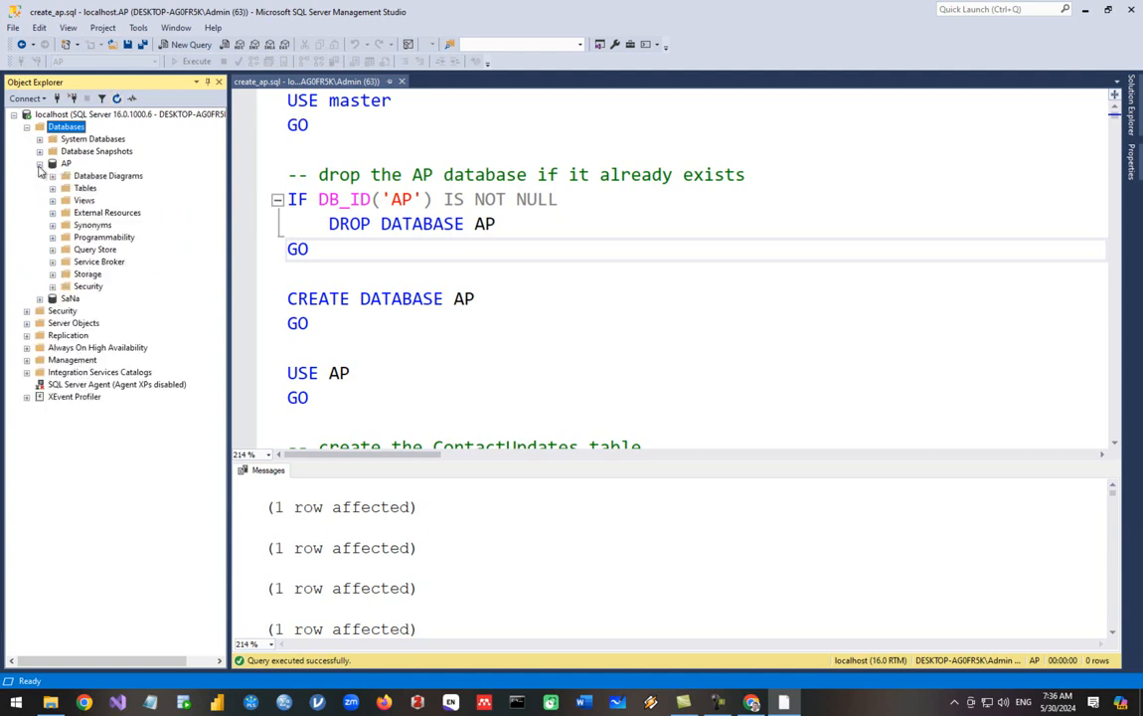
left_click(52, 189)
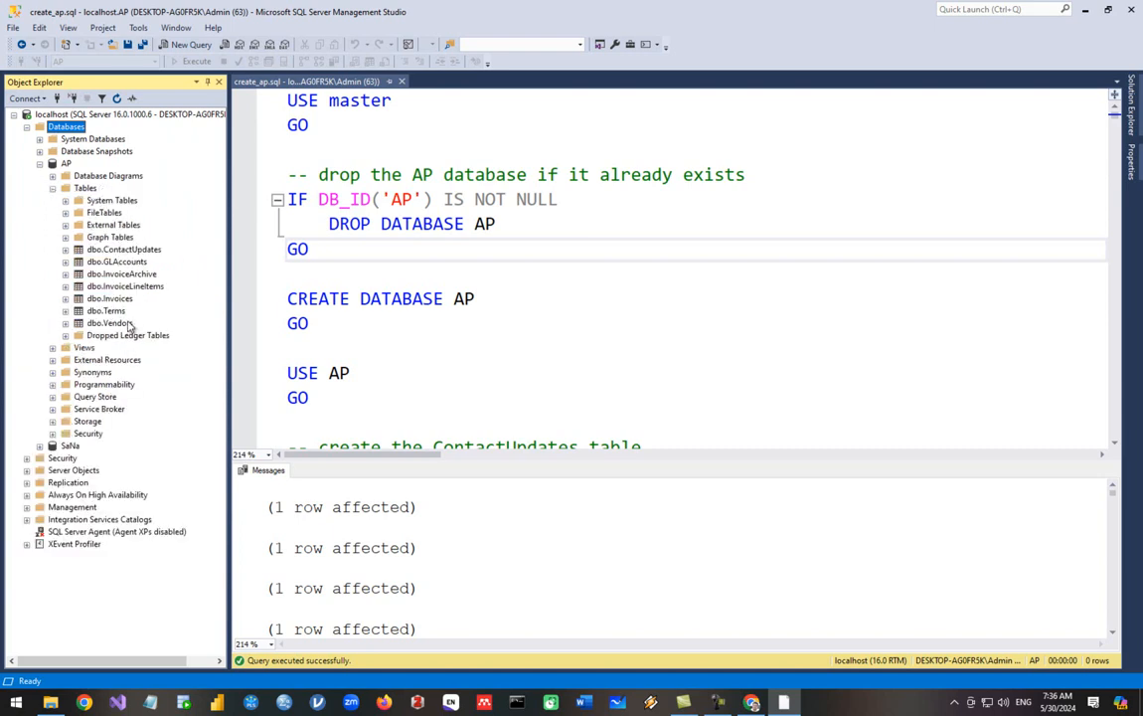
left_click(382, 143)
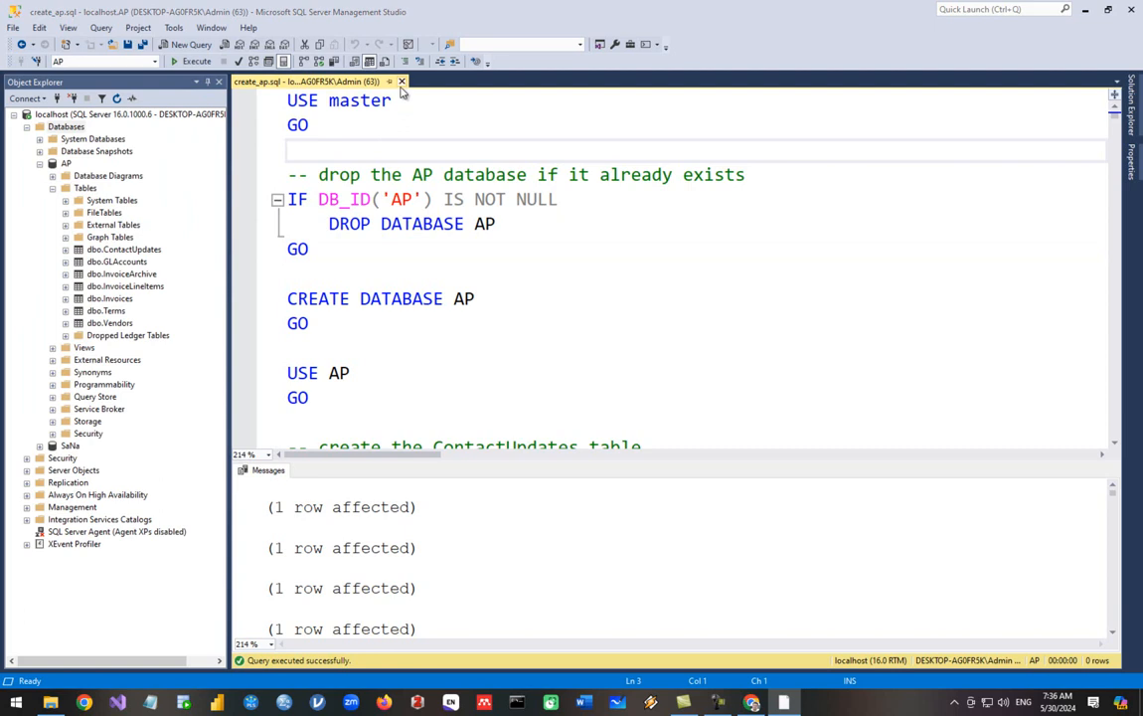
Close create_ap.sql and run 'Use AP' in a new query window
key("ctrl+F4")
left_click(184, 44)
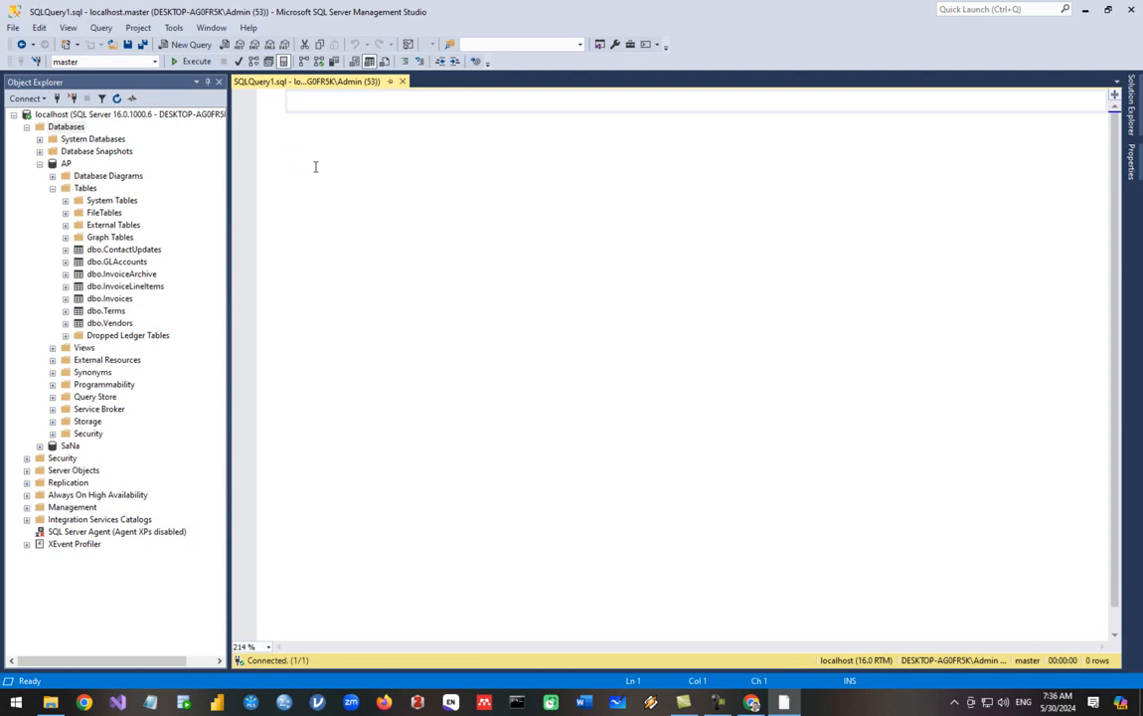
type("Use ap")
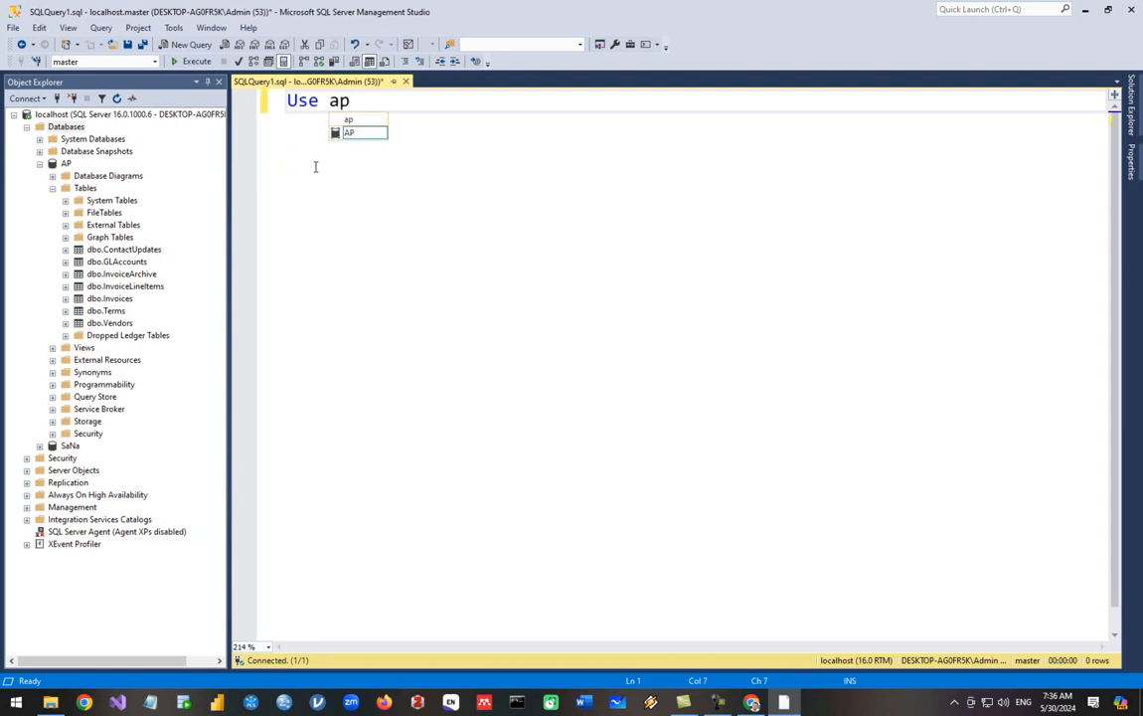
double_click(350, 132)
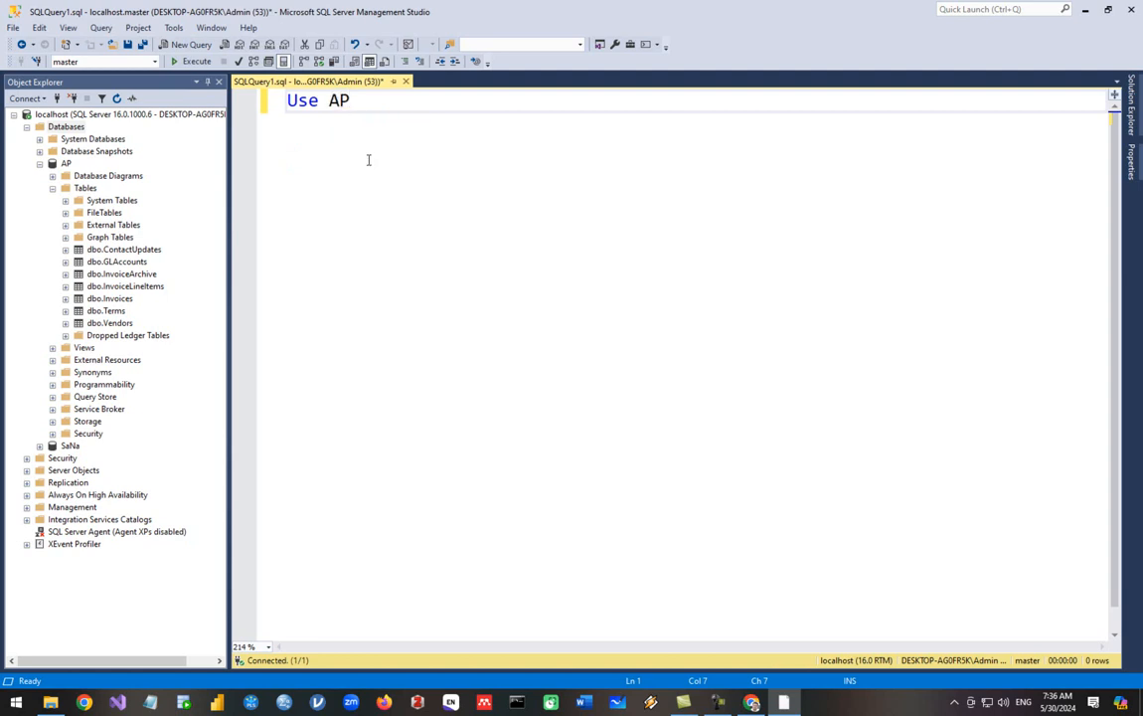
left_click(180, 60)
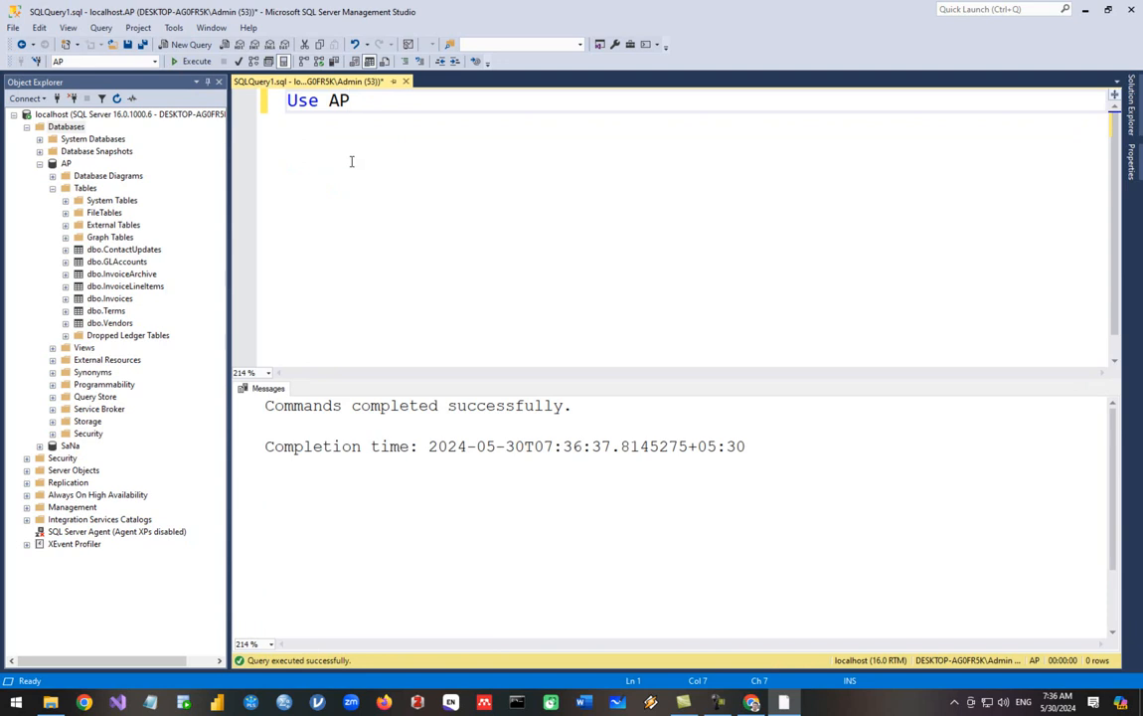
key("Return")
key("Return")
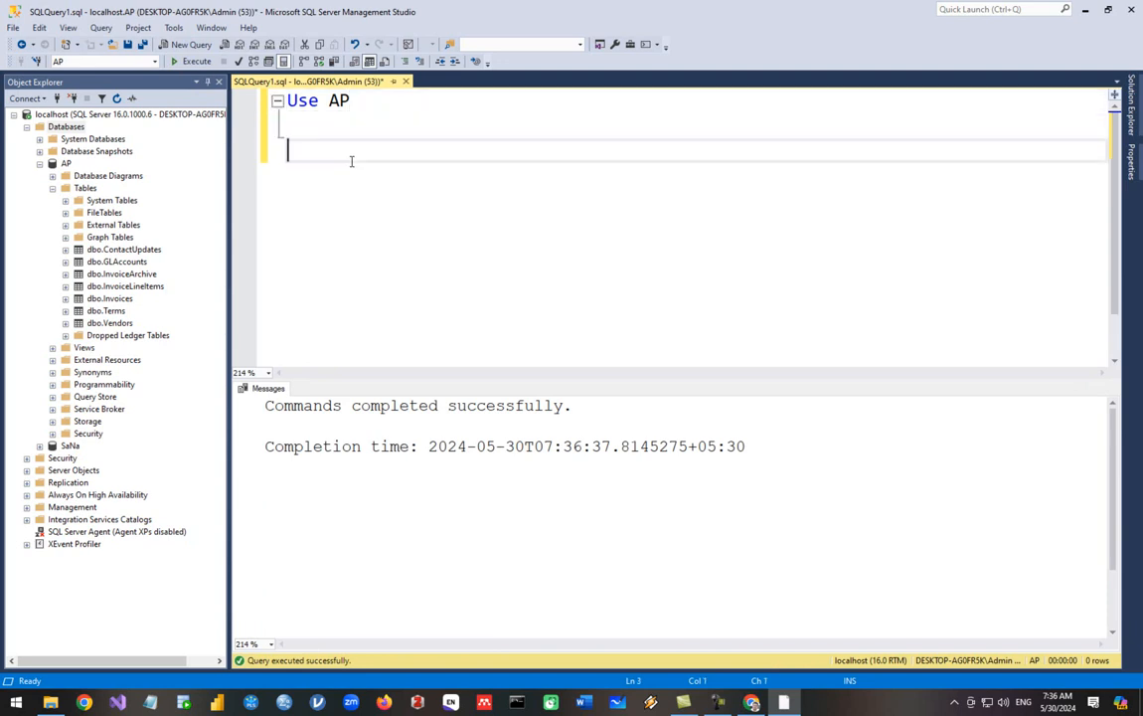
Write 'Select * From Vendors' and execute that query on its own
type("Select")
key("BackSpace")
key("BackSpace")
type("ct *")
key("Return")
type("From Vendors")
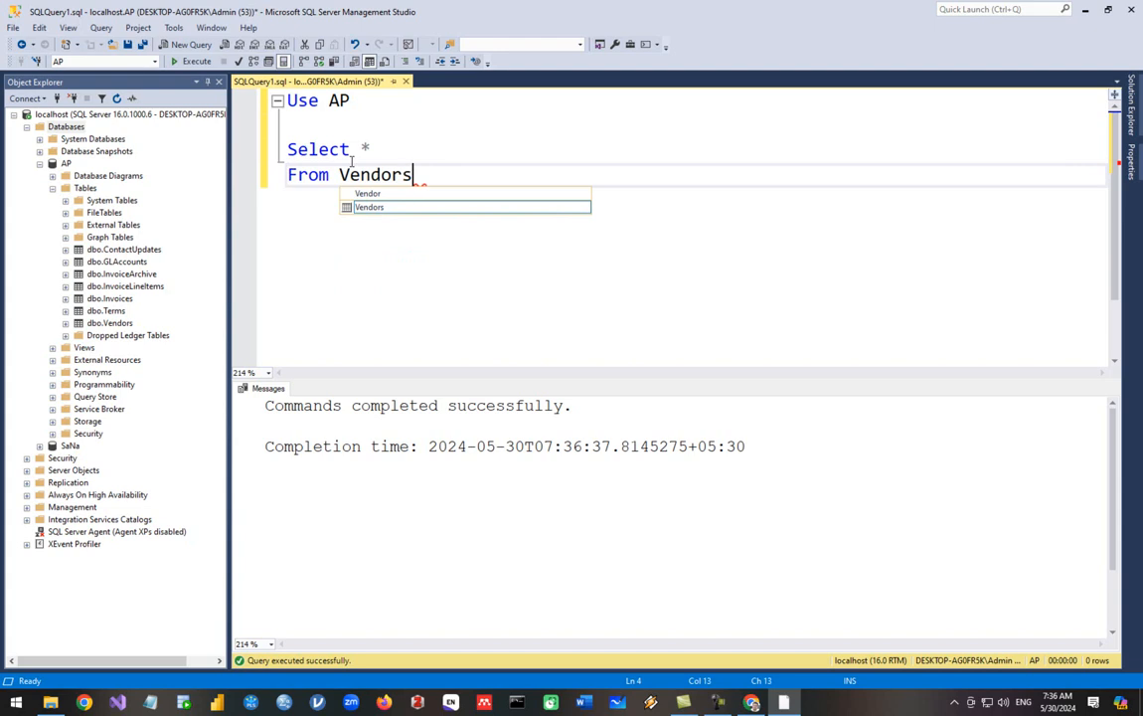
key("Escape")
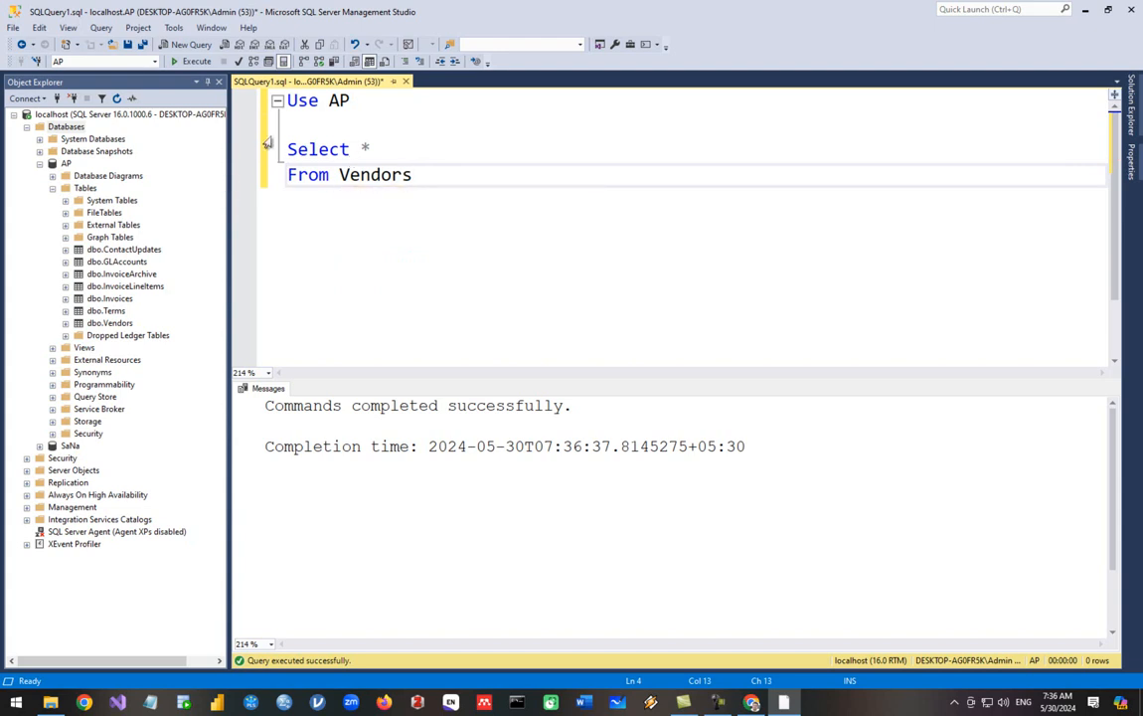
left_click_drag(426, 174, 285, 149)
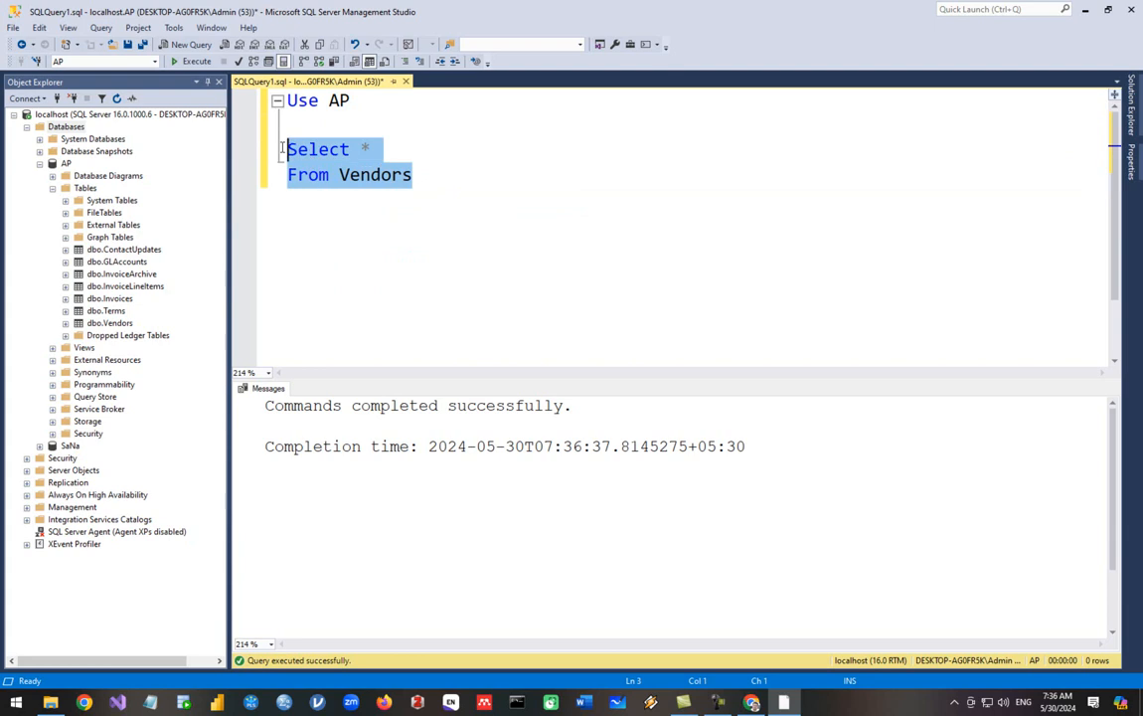
left_click(188, 62)
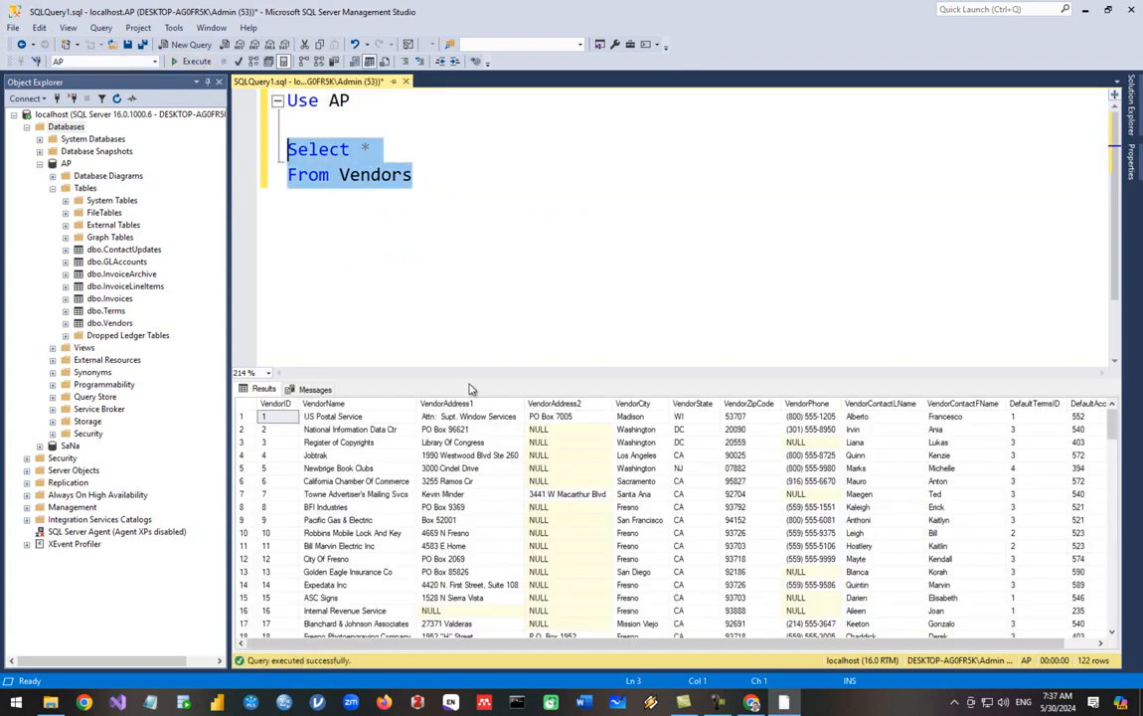
Enlarge the results grid and scroll down to the last vendor, ID 123
left_click_drag(469, 380, 456, 281)
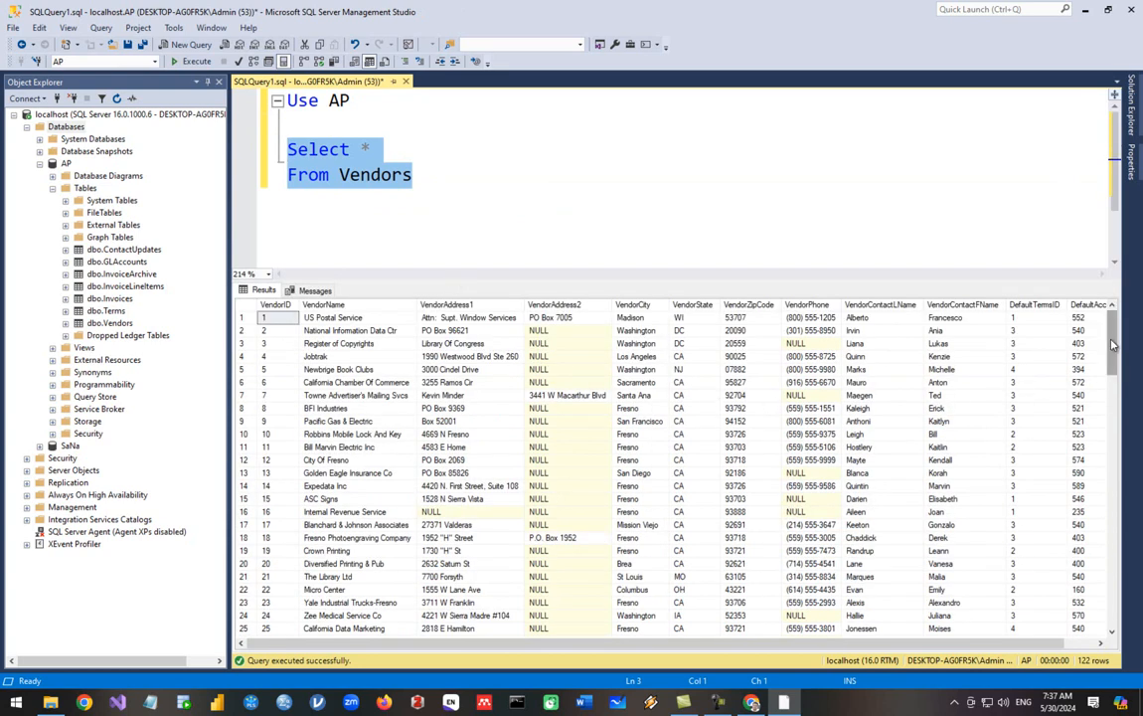
left_click_drag(1113, 345, 1112, 598)
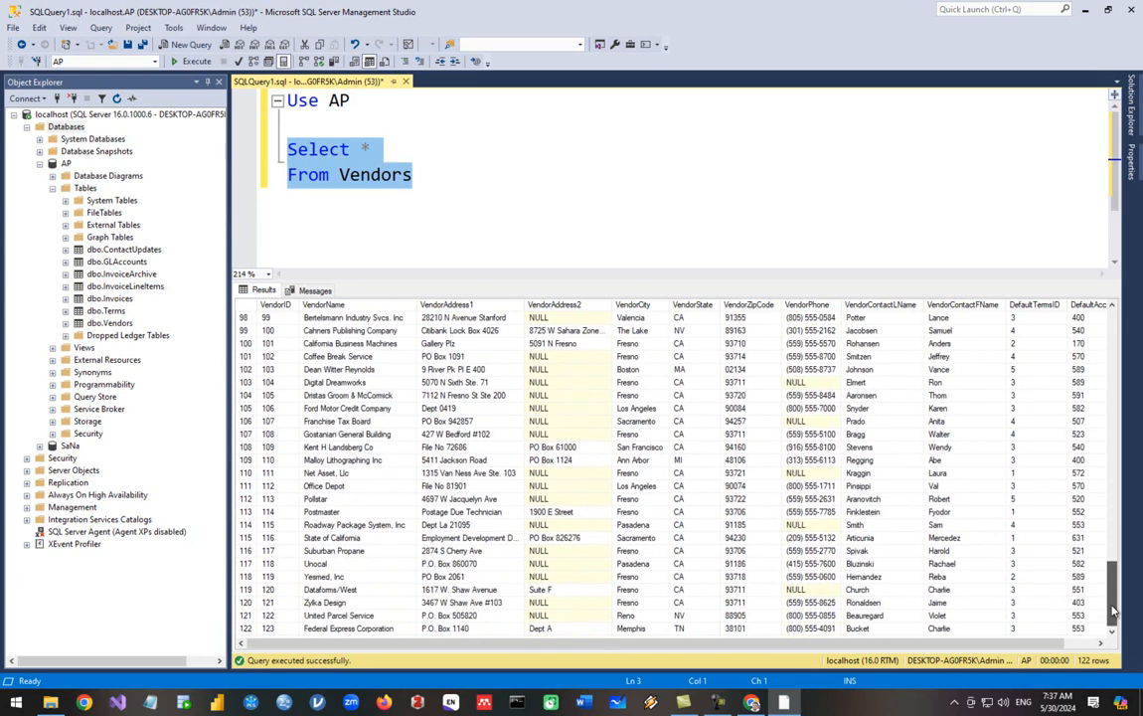
left_click(279, 629)
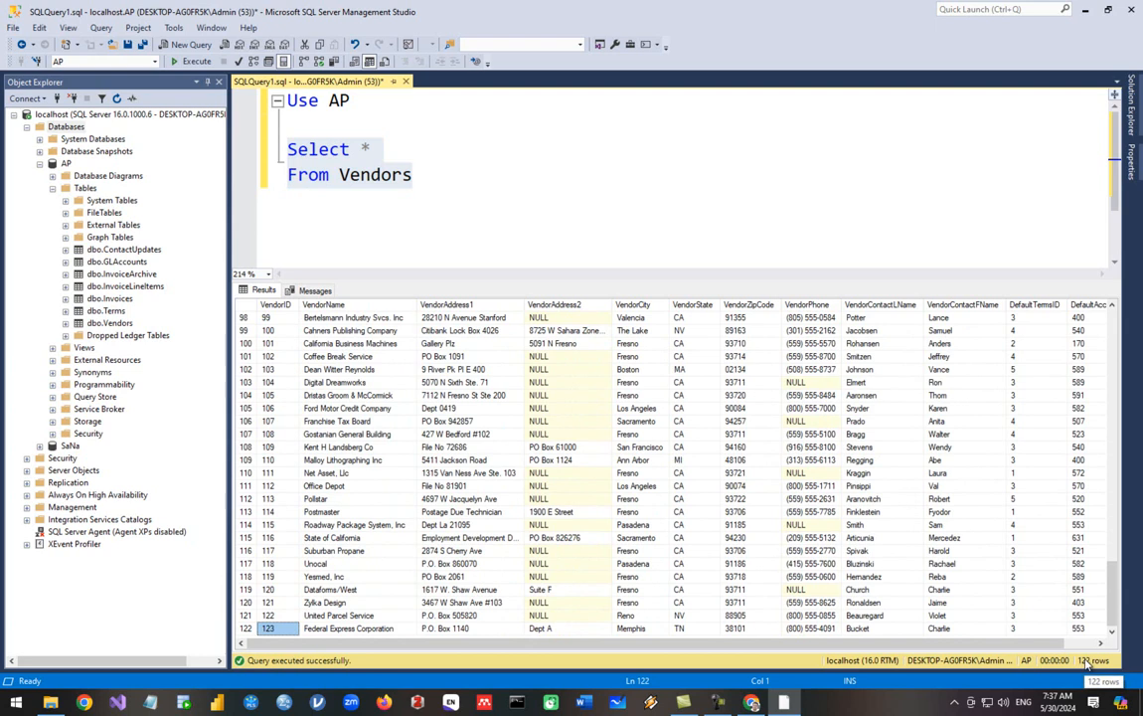
left_click(429, 194)
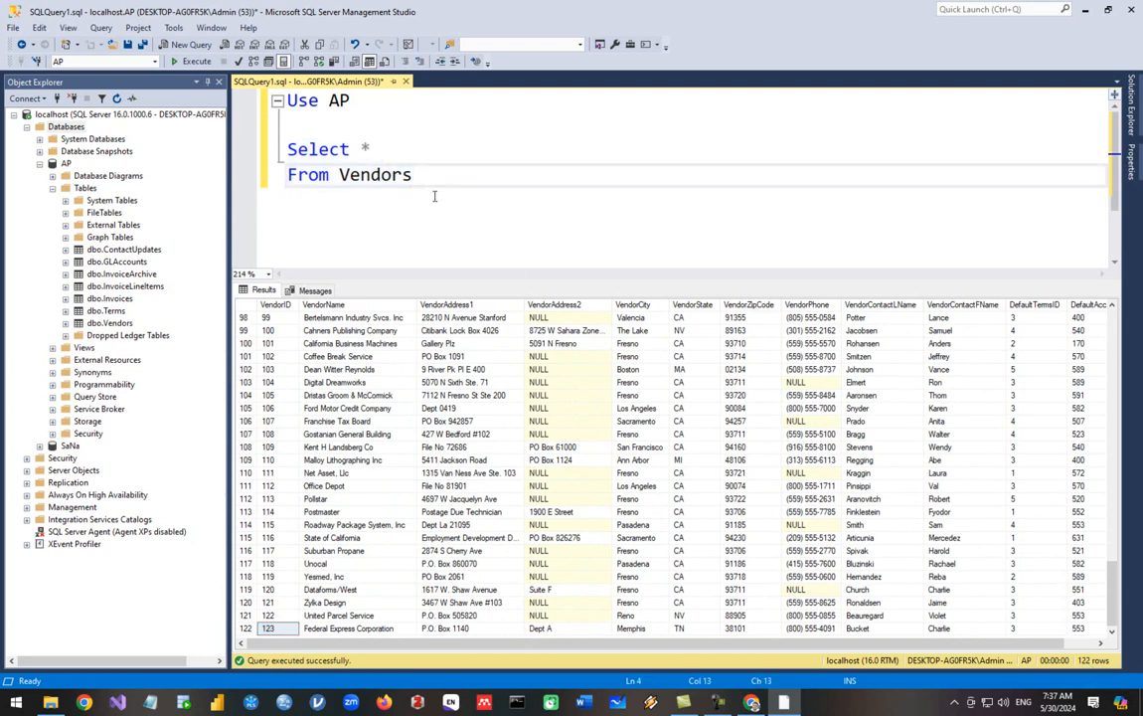